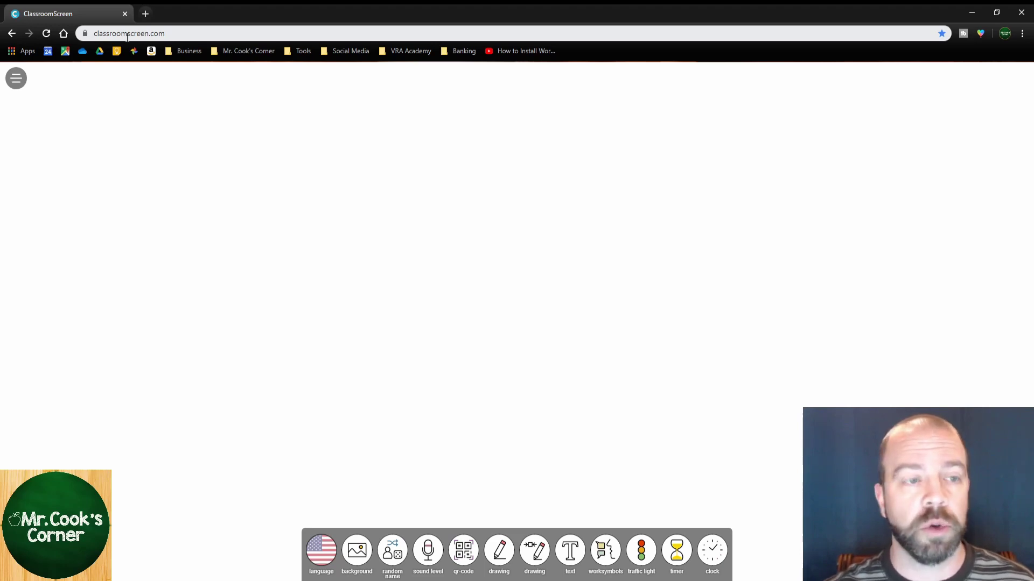
Step: Reload ClassroomScreen to its default kitten background with the widget toolbar along the bottom
left_click(47, 35)
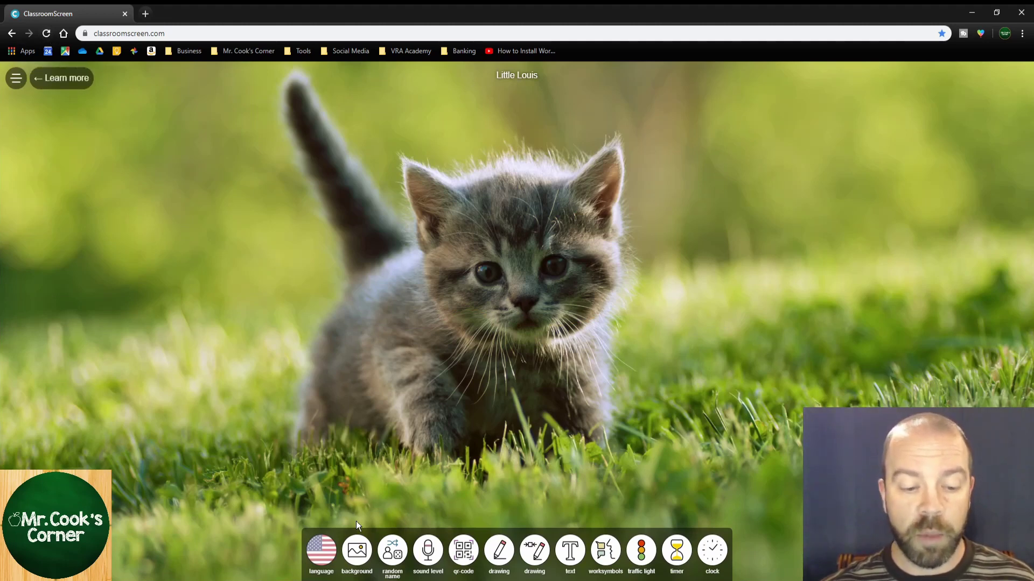
Step: Set the background to solid dark green, then preview the animated campfire background
left_click(356, 551)
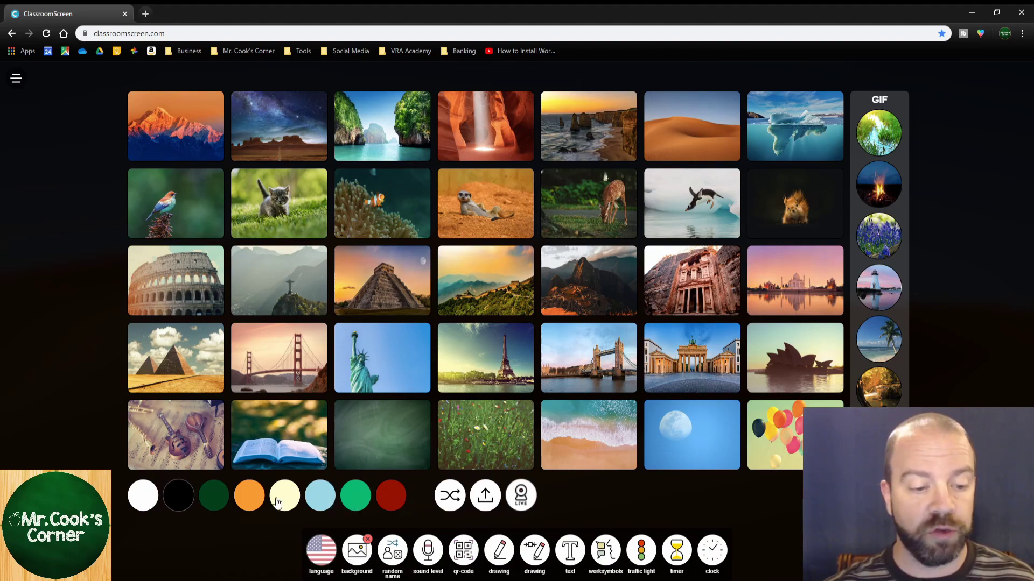
left_click(214, 496)
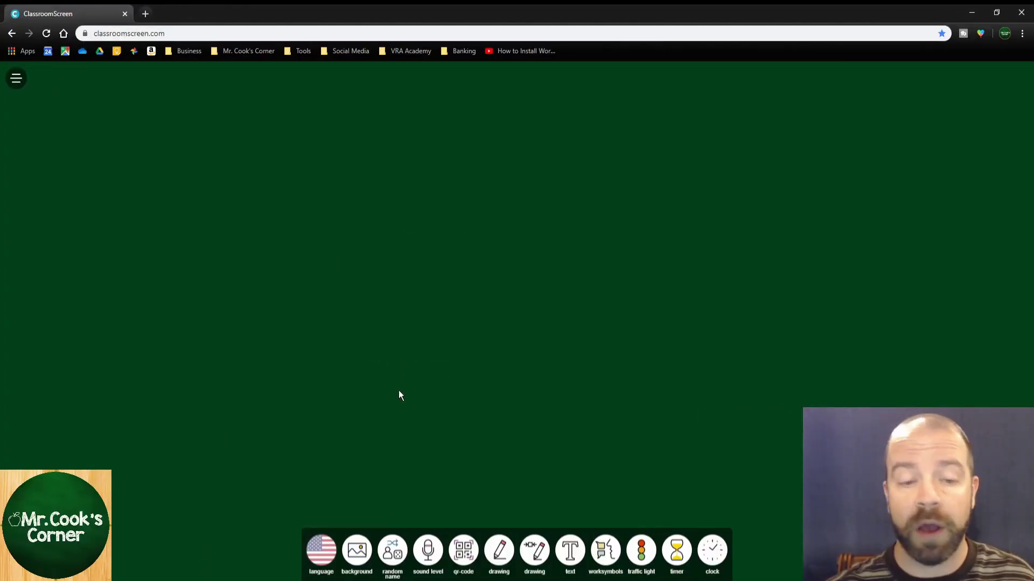
left_click(357, 550)
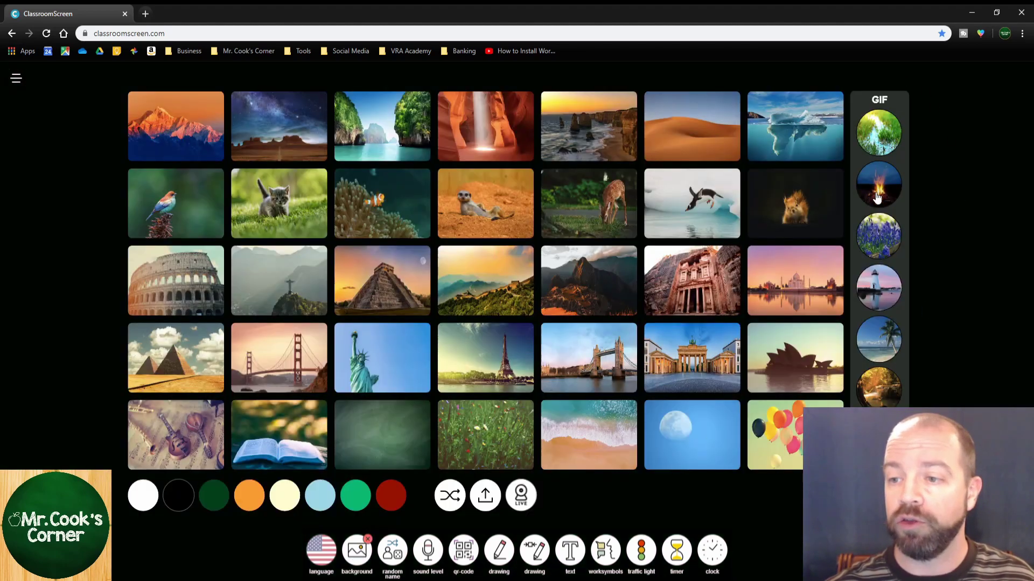
left_click(874, 397)
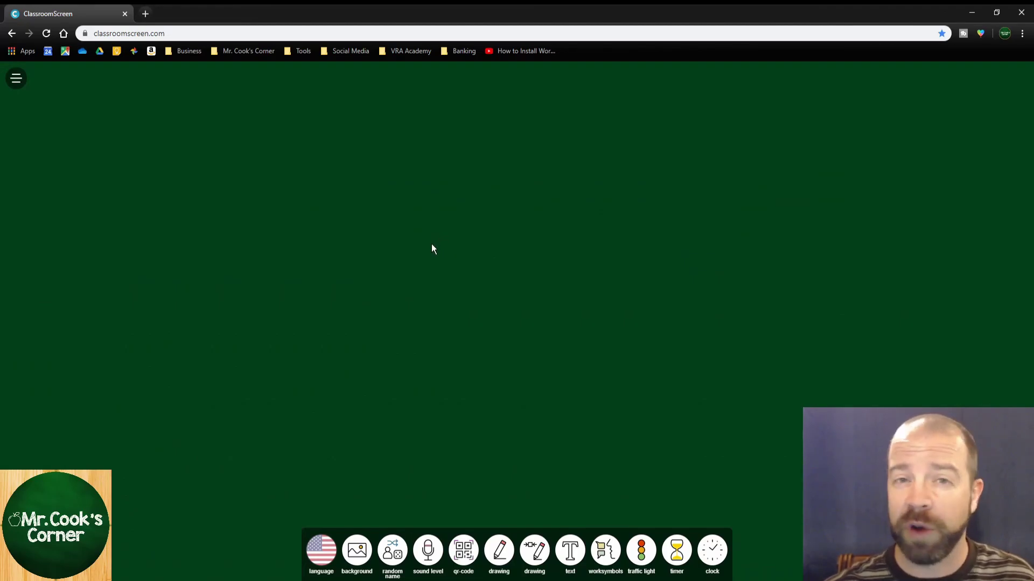
left_click(322, 563)
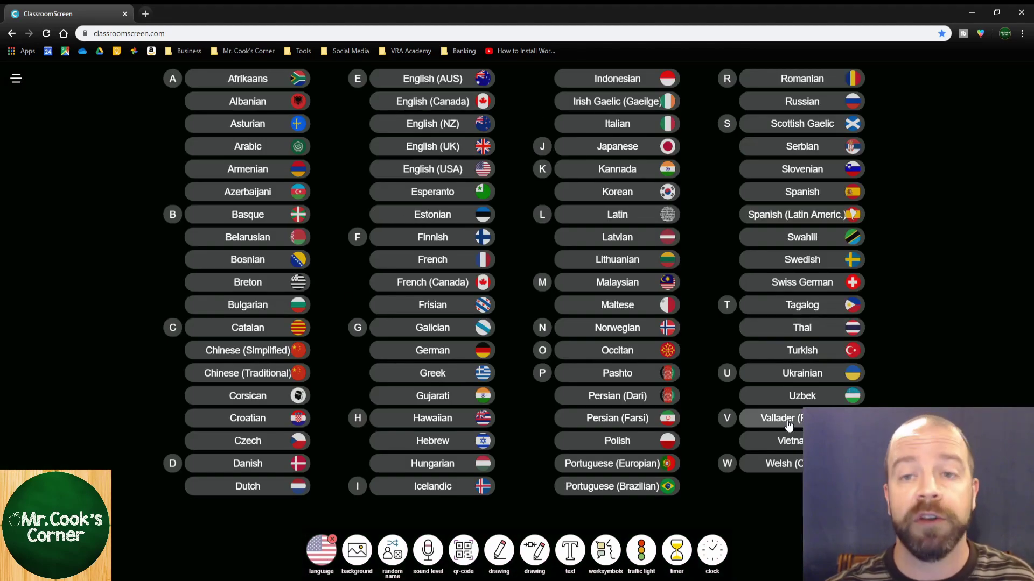
left_click(797, 193)
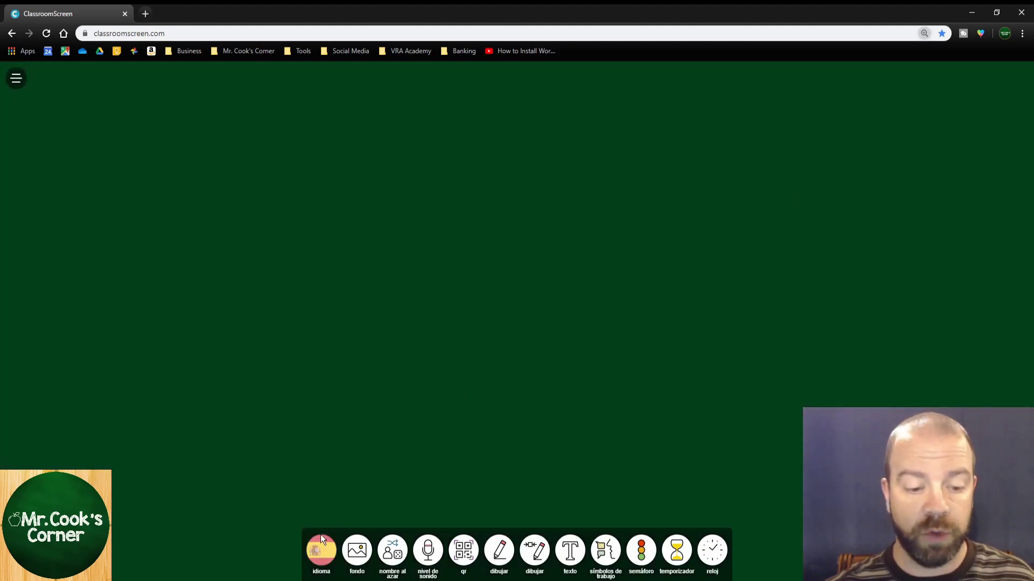
key("ctrl+plus")
key("ctrl+plus")
key("ctrl+plus")
key("ctrl+plus")
key("ctrl+plus")
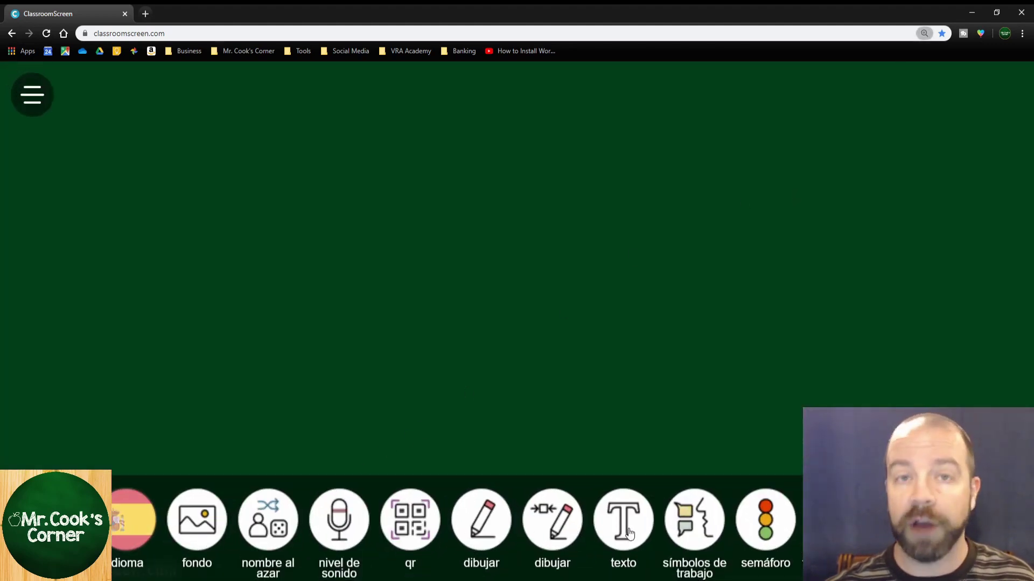
key("ctrl+minus")
key("ctrl+minus")
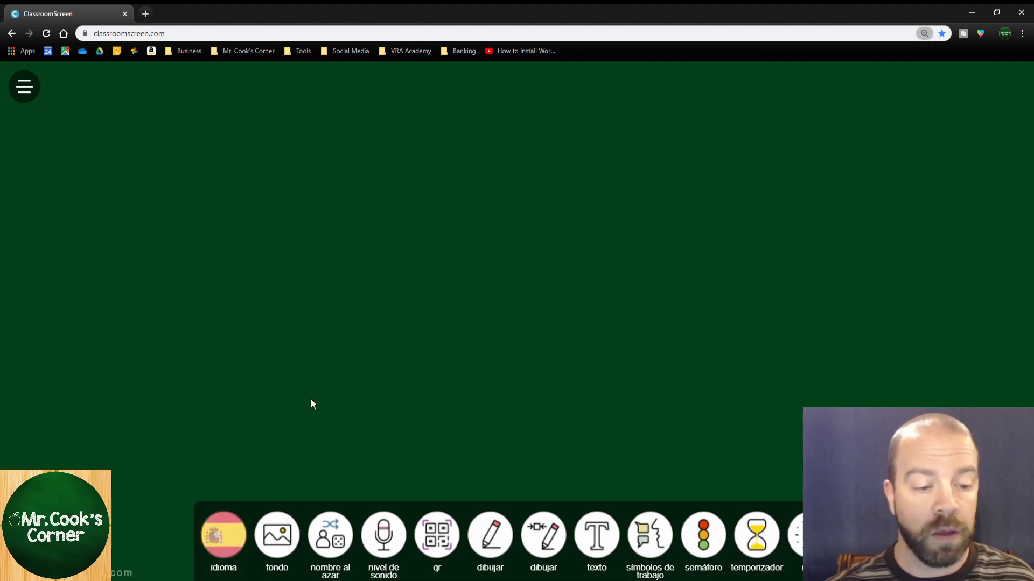
key("ctrl+minus")
key("ctrl+minus")
key("ctrl+minus")
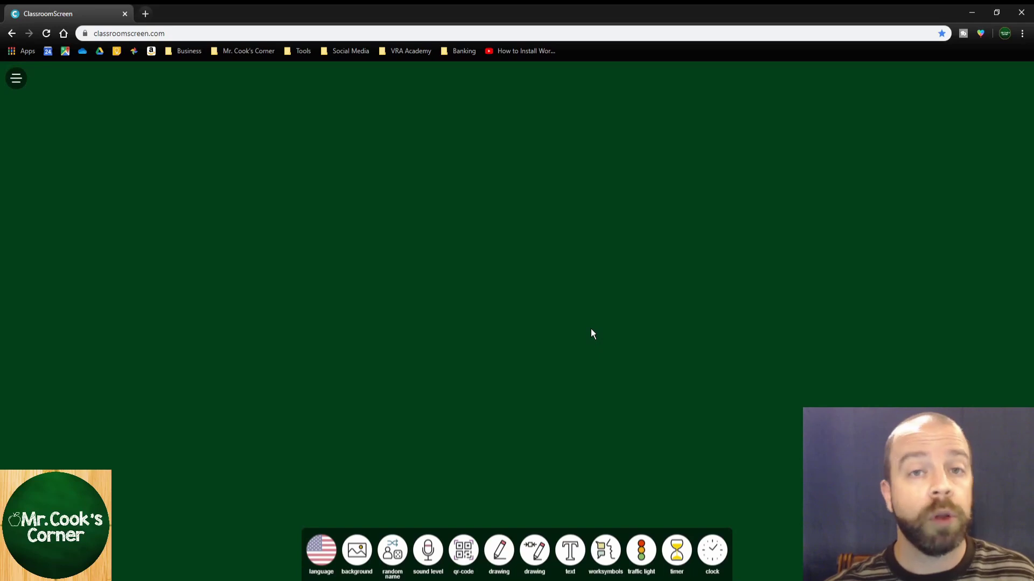
left_click(570, 552)
Step: Move the text widget toward the screen centre and adjust its size
left_click_drag(157, 91, 417, 142)
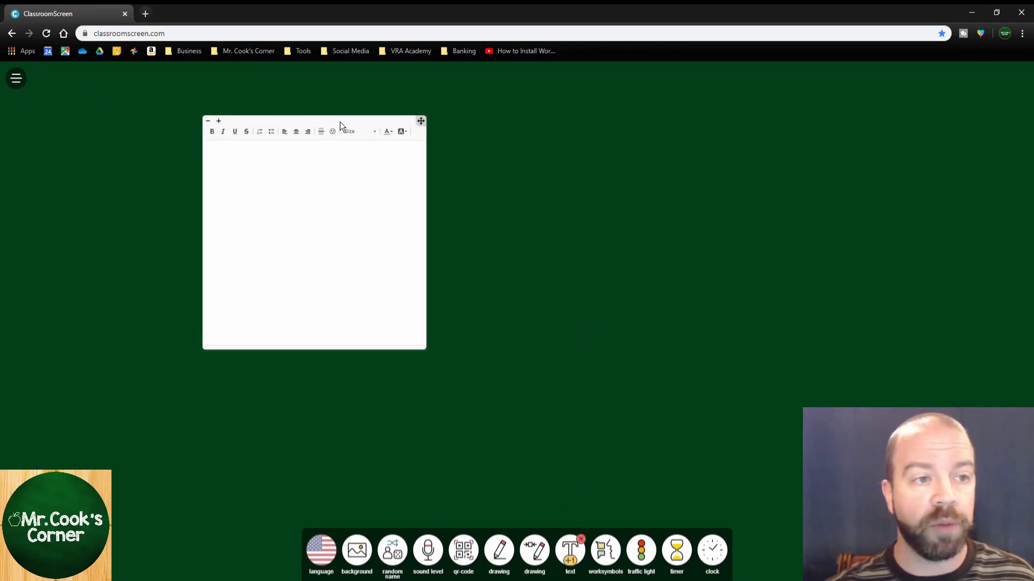
left_click(397, 197)
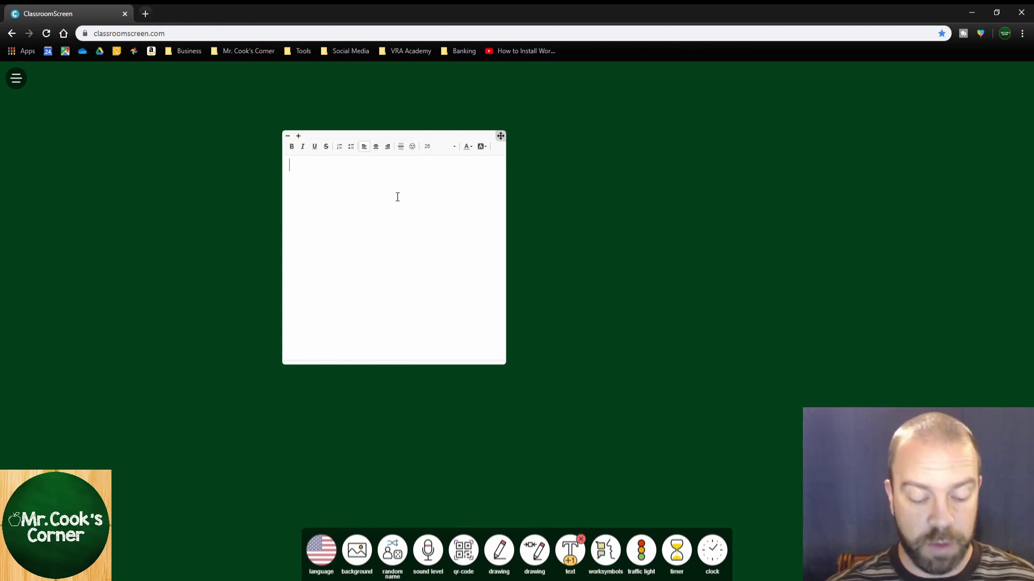
type("Hello!")
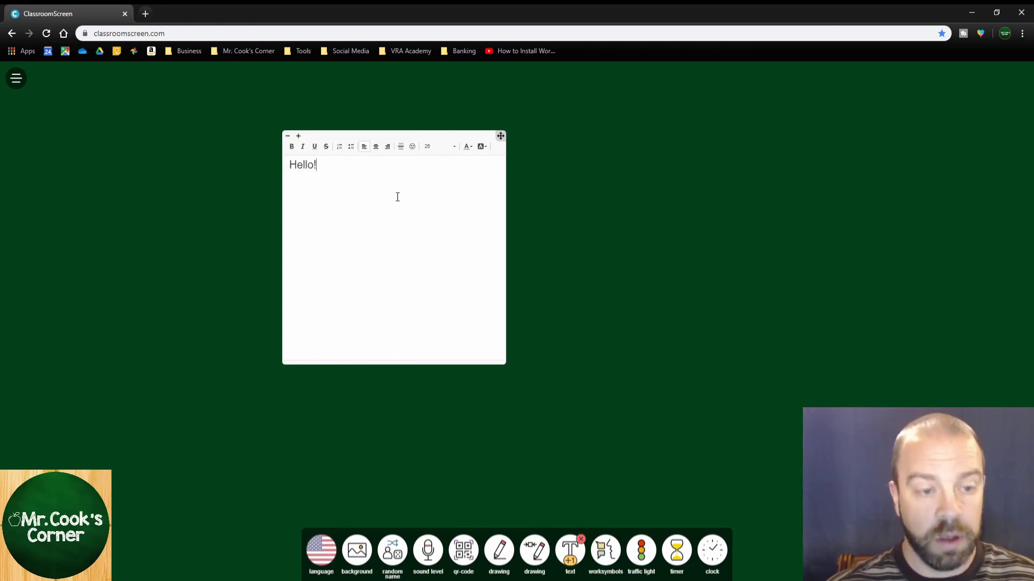
left_click(301, 137)
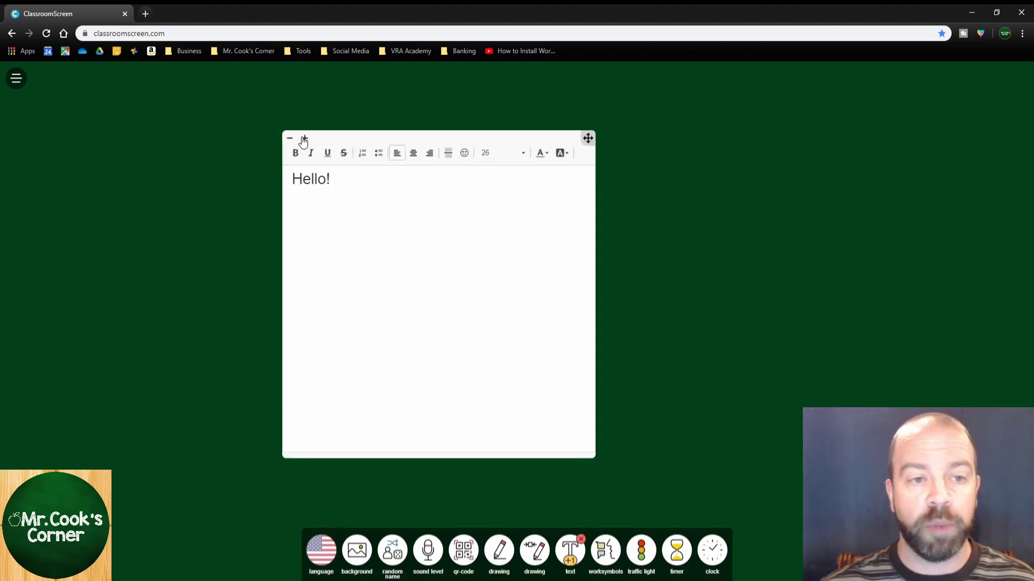
left_click(304, 139)
left_click(289, 139)
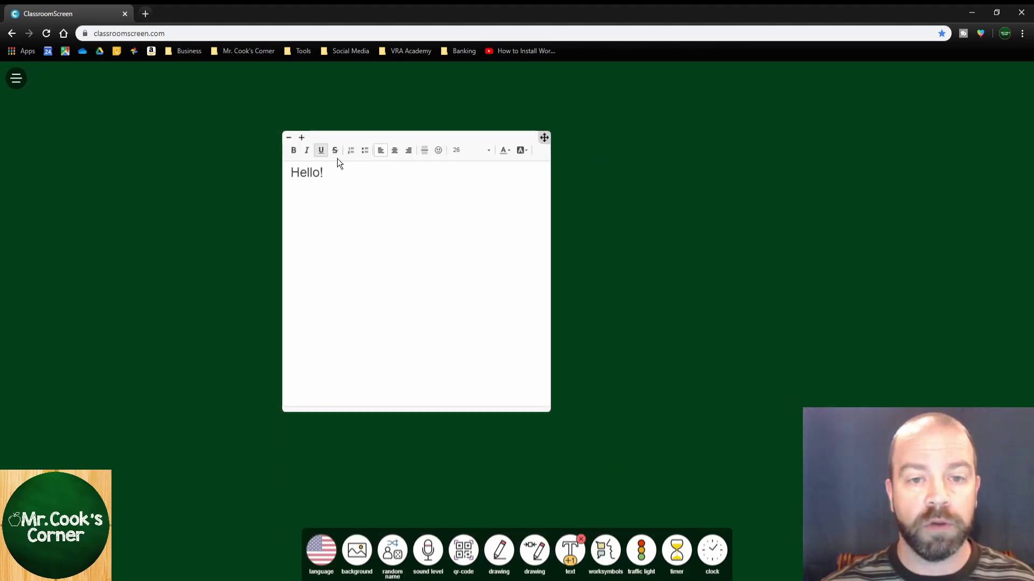
Step: Make 'Hello!' 72 point and centred, then replace it with the glasses smiley
left_click(489, 154)
triple_click(338, 172)
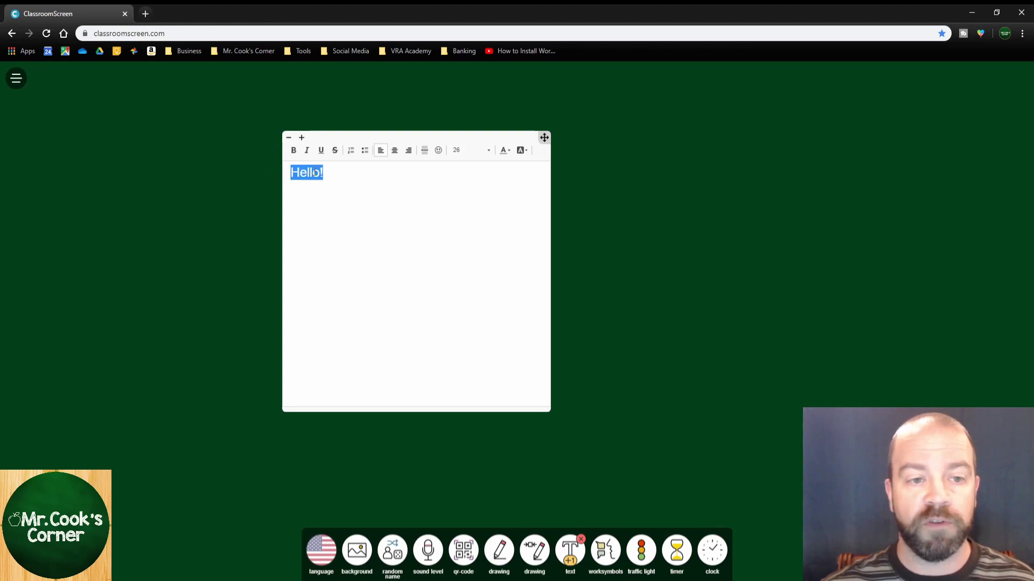
left_click(489, 153)
scroll(472, 239, "down", 3)
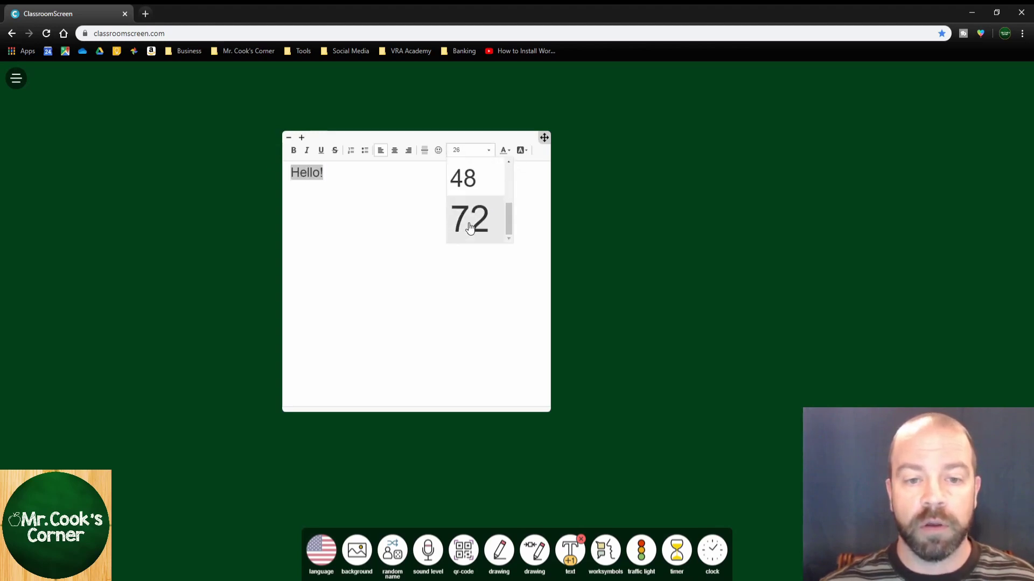
left_click(469, 223)
left_click(396, 150)
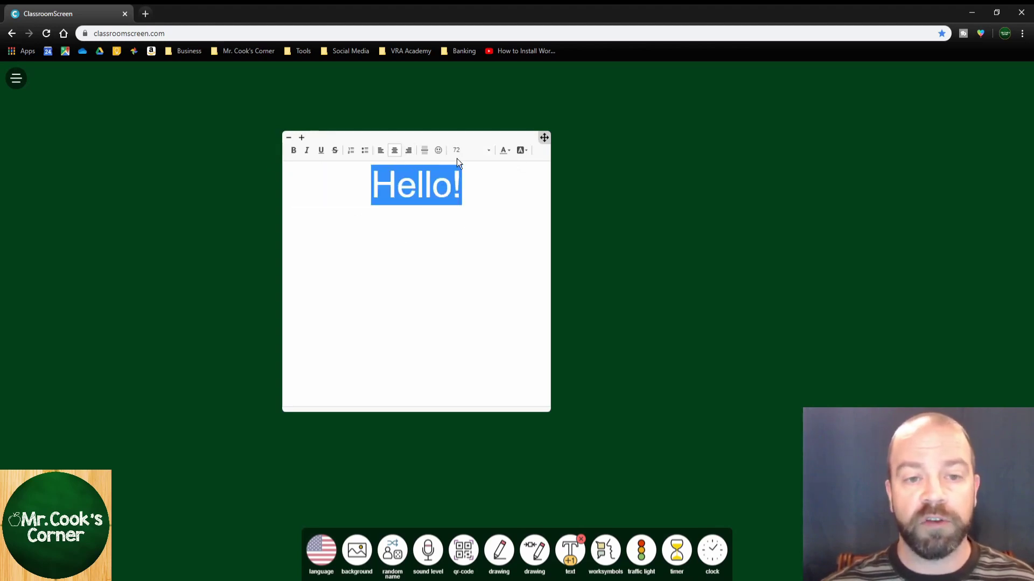
left_click(439, 150)
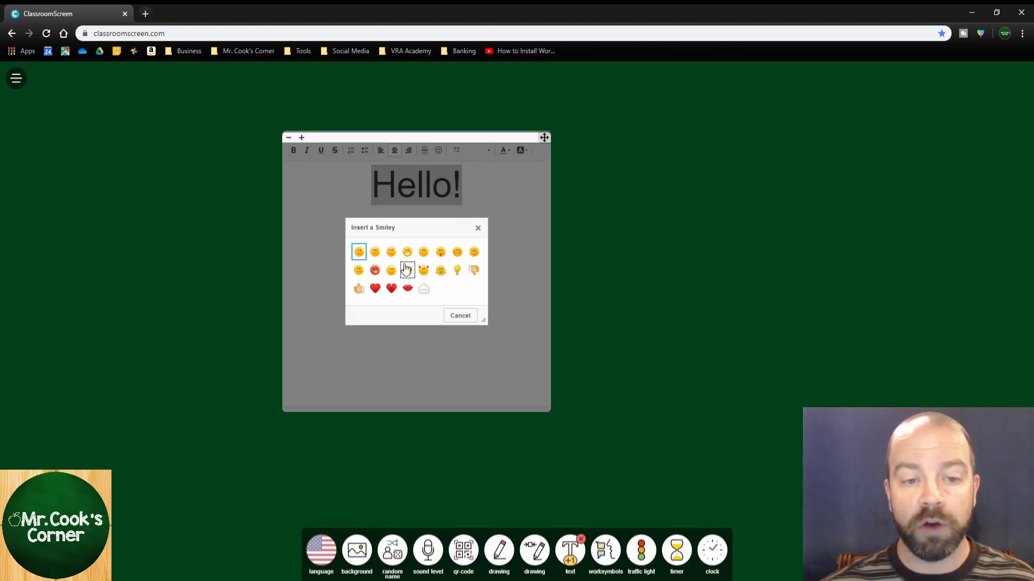
left_click(404, 270)
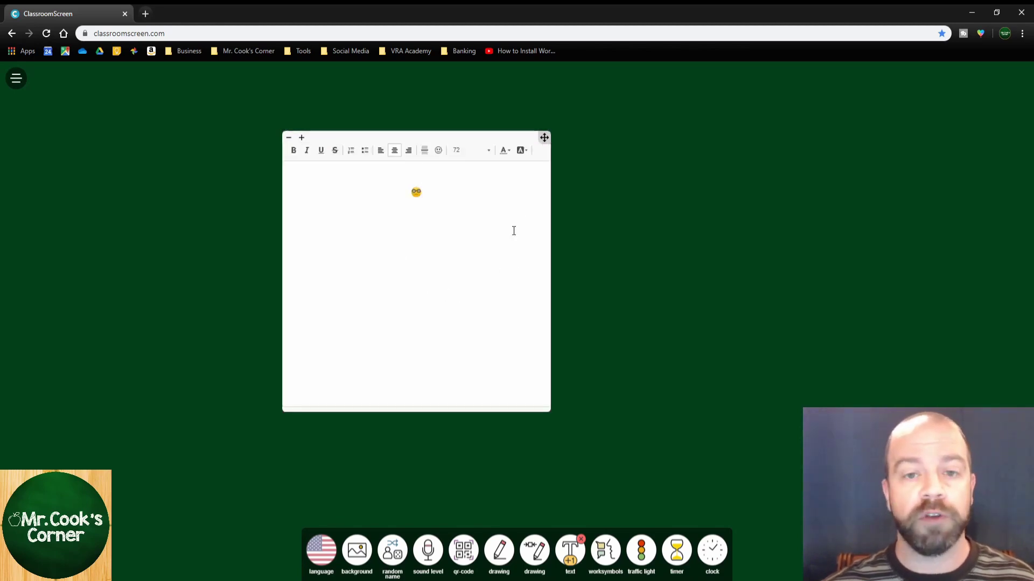
Step: Shift the text widget left, shrink it, delete the smiley, and open the drawing board
left_click(509, 152)
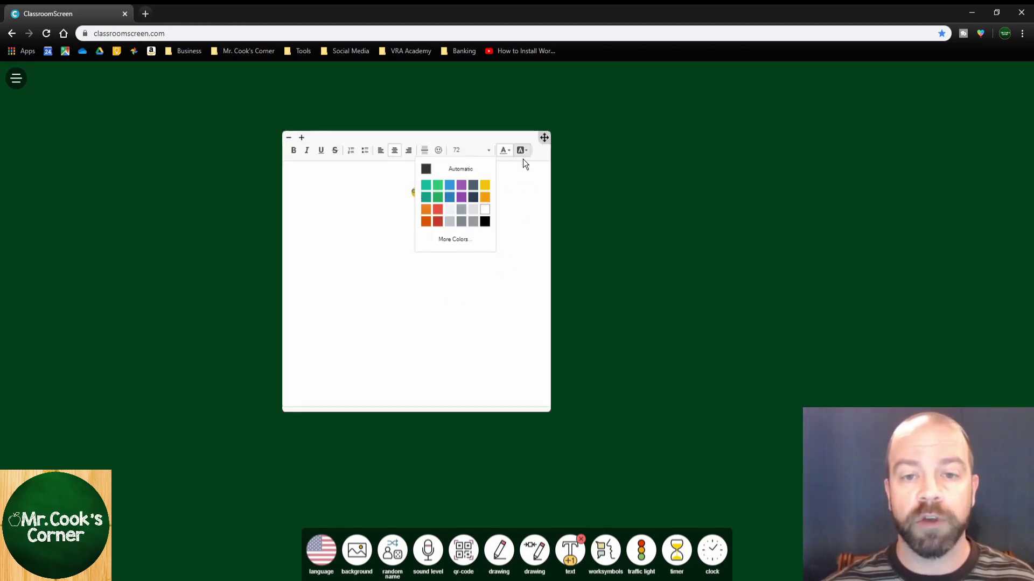
left_click(506, 204)
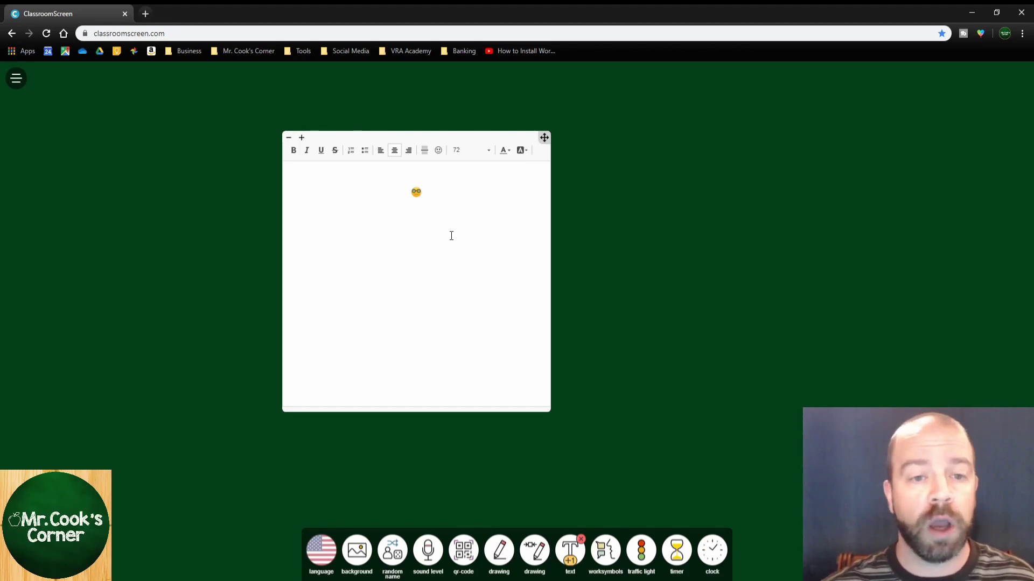
left_click_drag(436, 144, 360, 136)
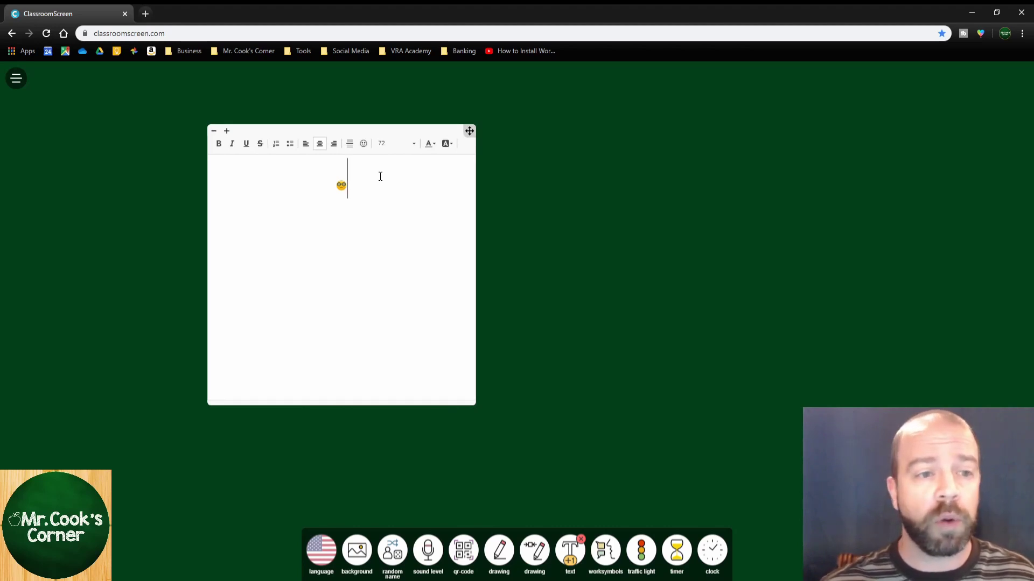
left_click(214, 130)
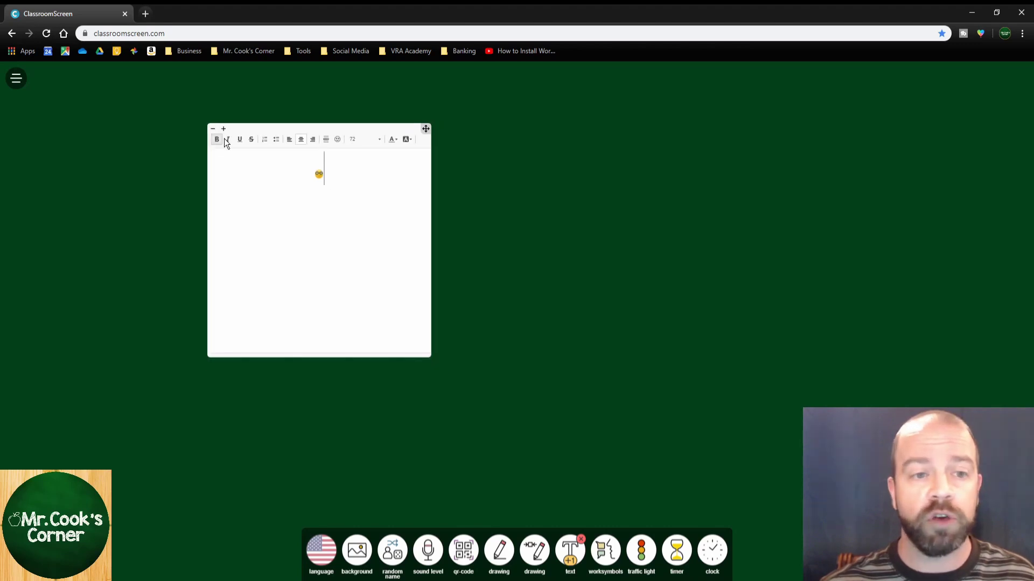
left_click_drag(333, 180, 277, 174)
key("BackSpace")
type("Hel")
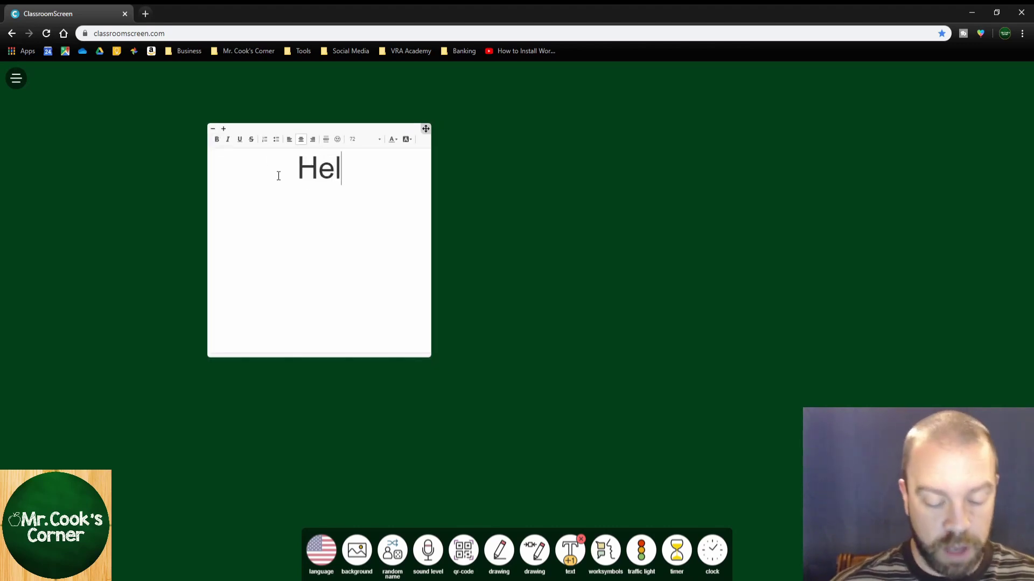
type("lo!")
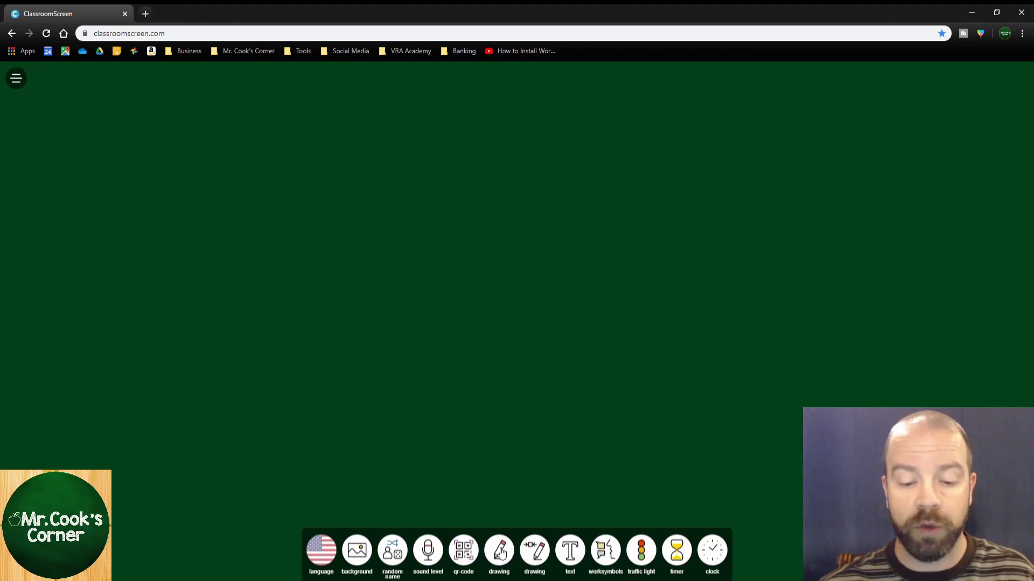
left_click(499, 551)
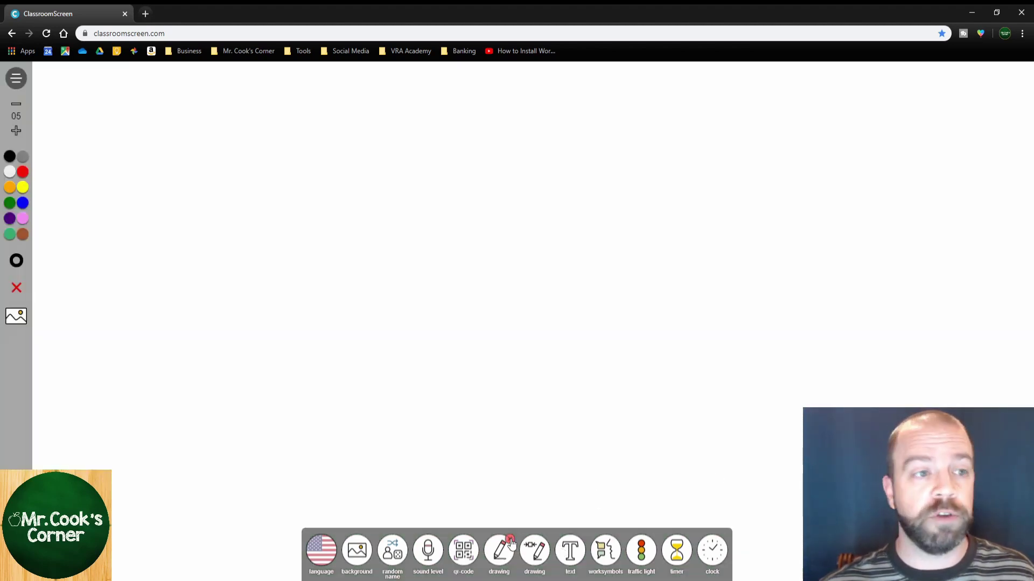
left_click(510, 544)
left_click(536, 551)
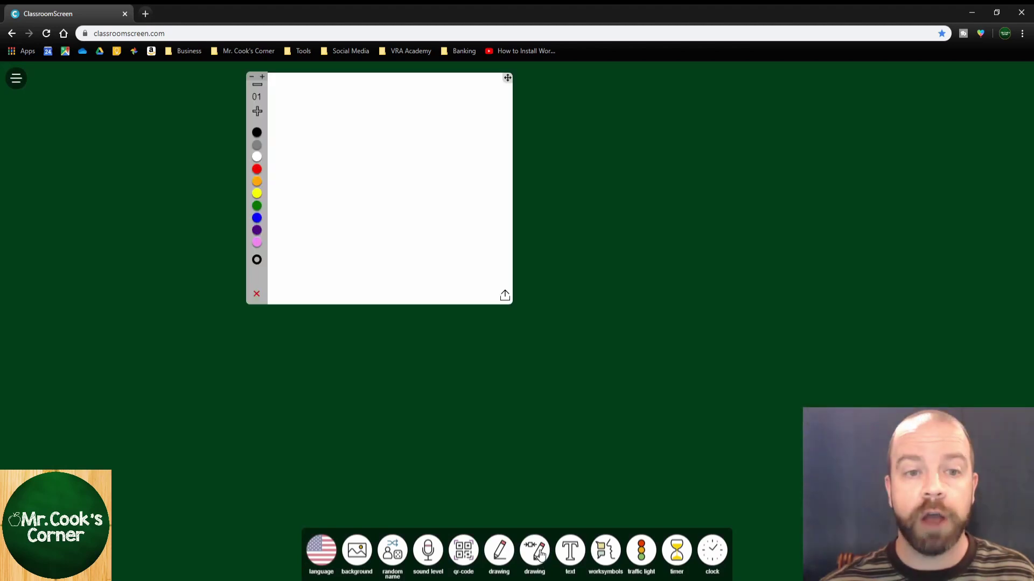
left_click(263, 81)
left_click(264, 81)
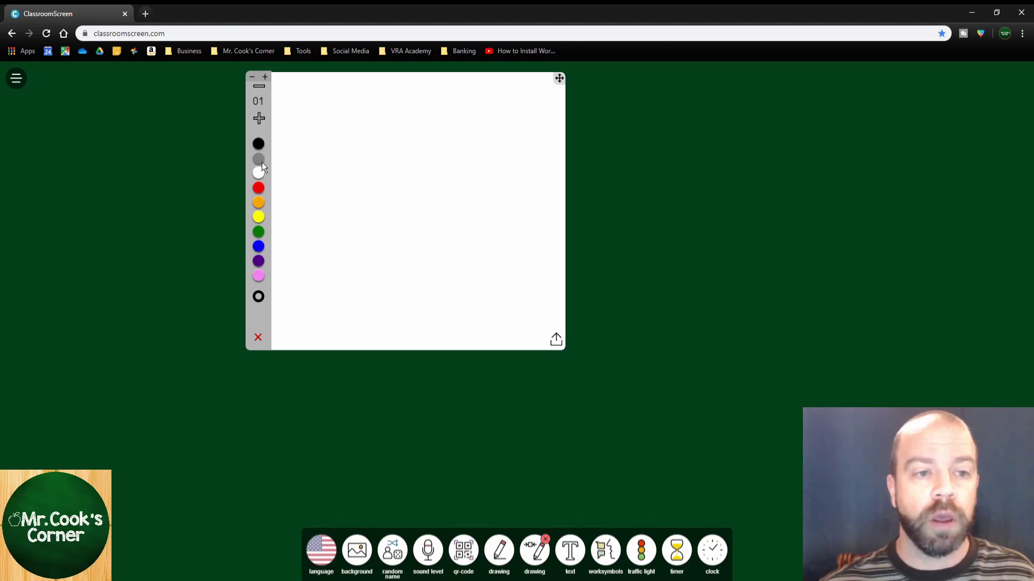
left_click_drag(313, 152, 403, 253)
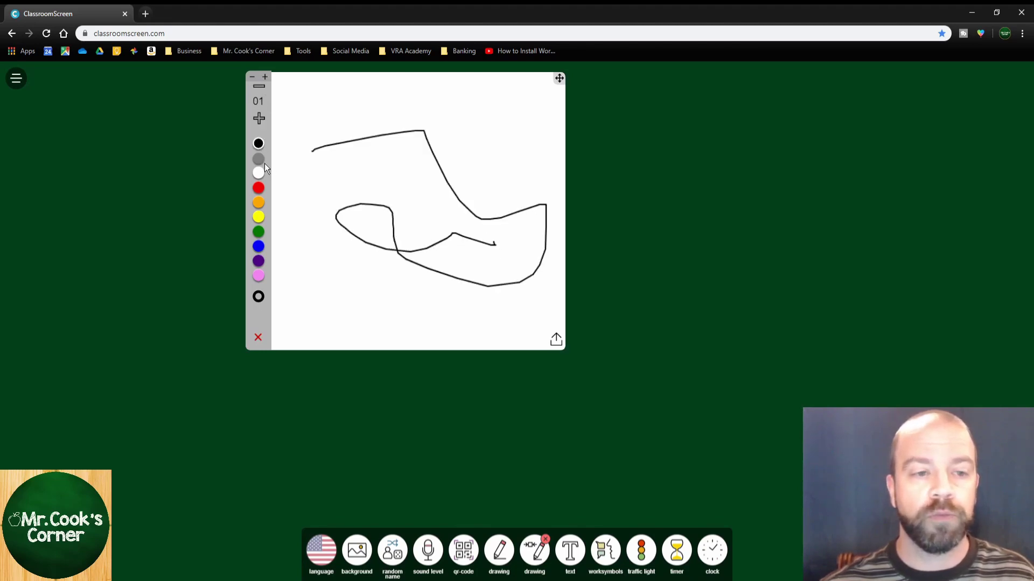
left_click(258, 188)
mouse_move(289, 185)
left_mouse_down()
mouse_move(459, 189)
mouse_move(433, 137)
left_mouse_up()
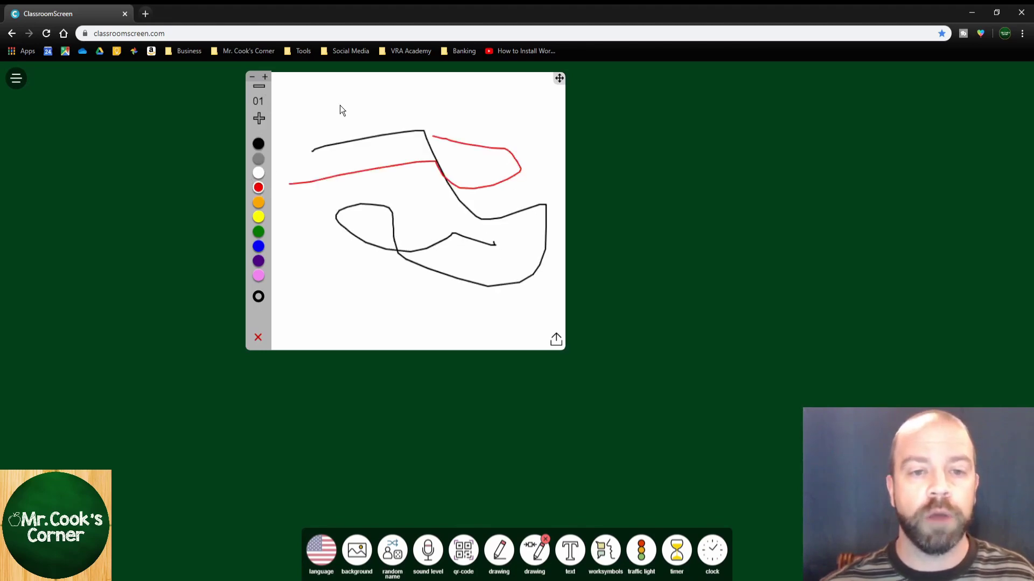
left_click(259, 118)
left_click(259, 118)
left_click(259, 118)
left_click(259, 118)
mouse_move(277, 131)
left_mouse_down()
mouse_move(485, 149)
mouse_move(325, 264)
mouse_move(368, 267)
left_mouse_up()
left_click(259, 117)
left_click(259, 119)
left_click(259, 118)
left_click(258, 118)
left_click(259, 118)
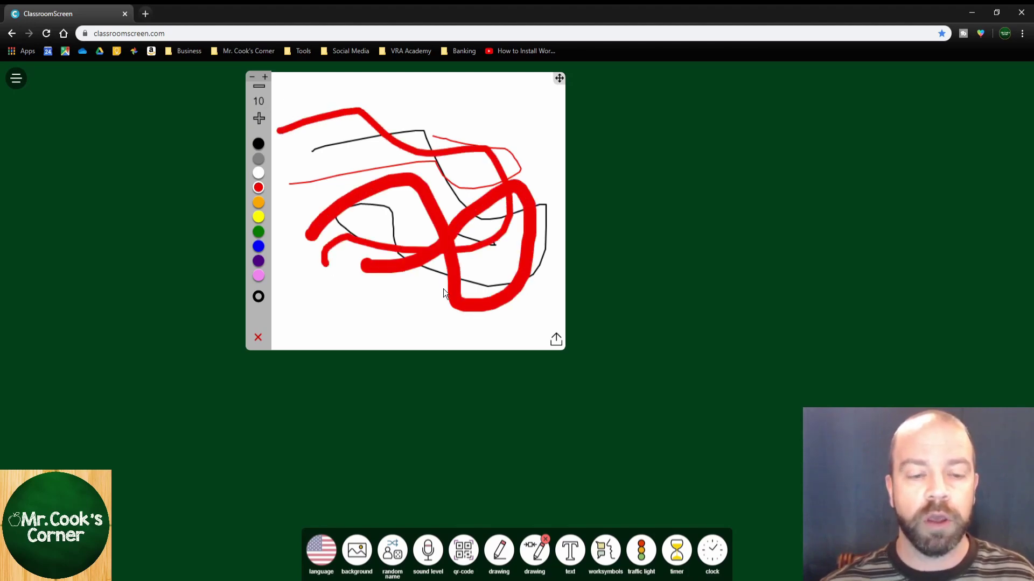
left_click(257, 337)
left_click(258, 261)
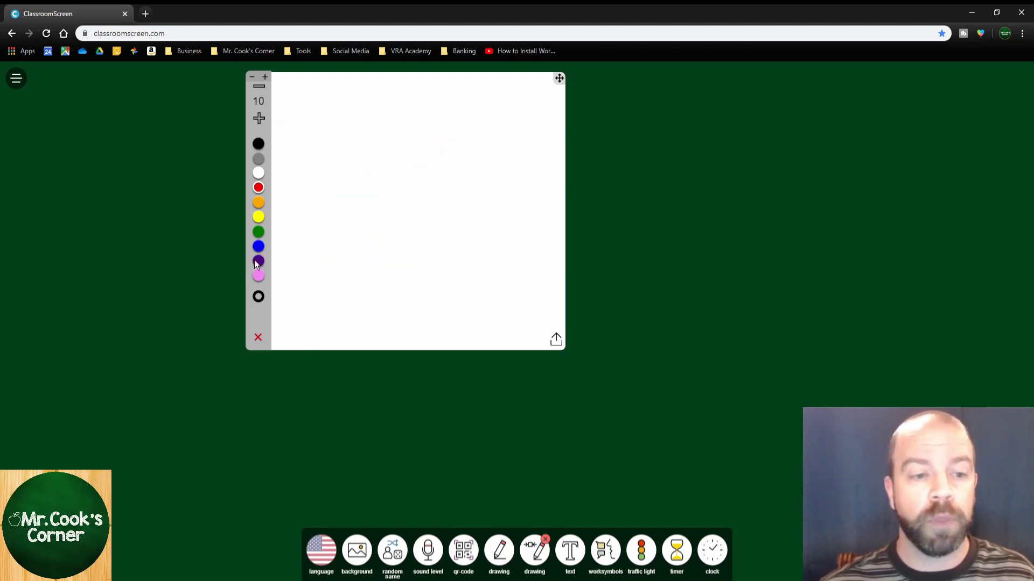
mouse_move(312, 260)
left_mouse_down()
mouse_move(542, 178)
mouse_move(557, 159)
left_mouse_up()
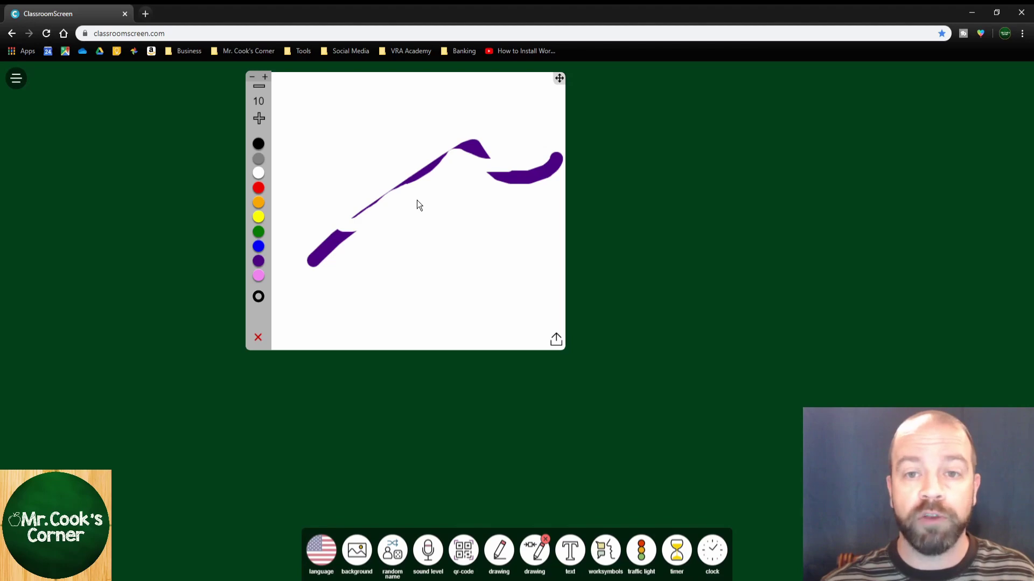
left_click(570, 551)
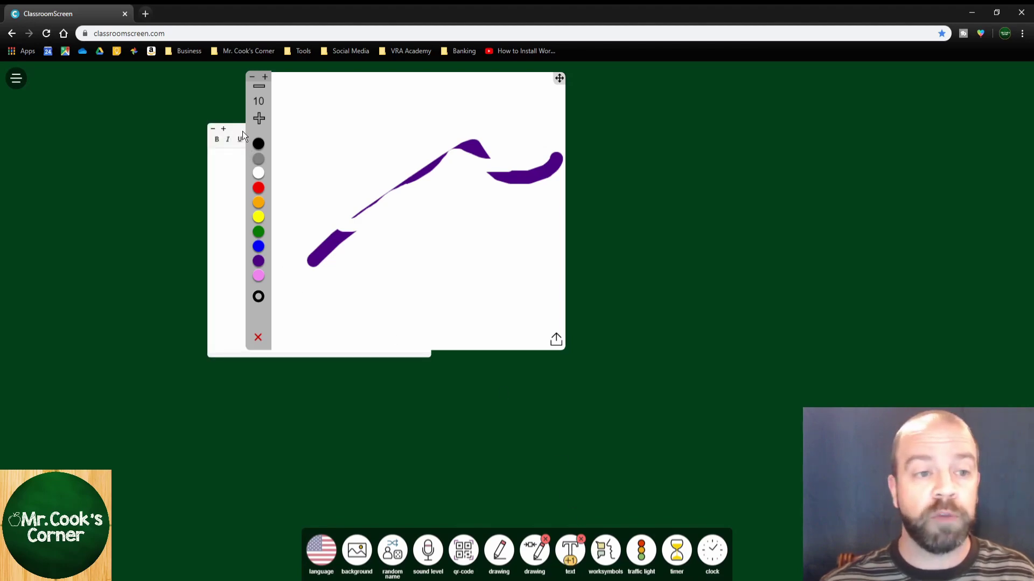
mouse_move(243, 131)
left_mouse_down()
mouse_move(469, 215)
mouse_move(711, 138)
left_mouse_up()
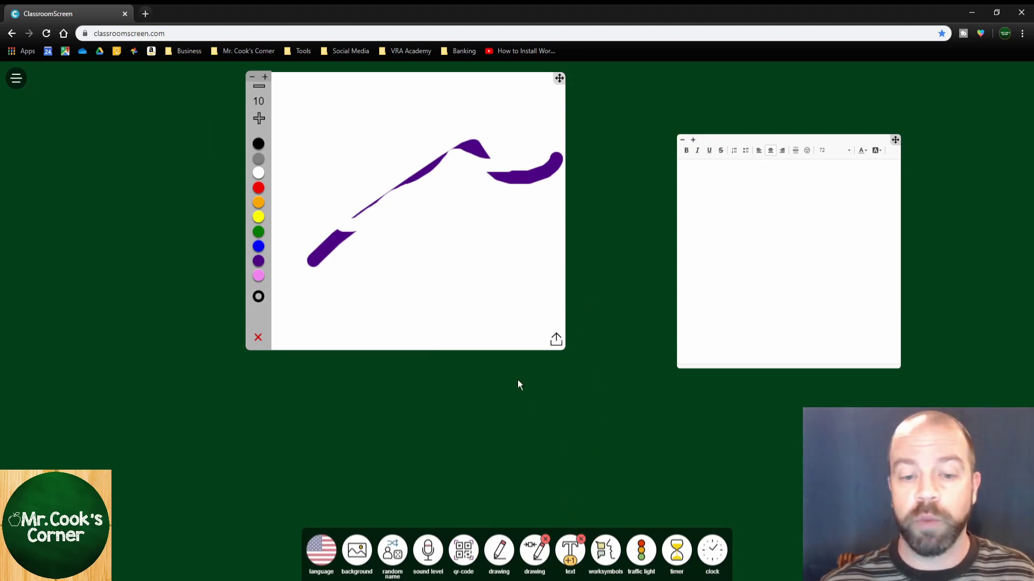
left_click(259, 340)
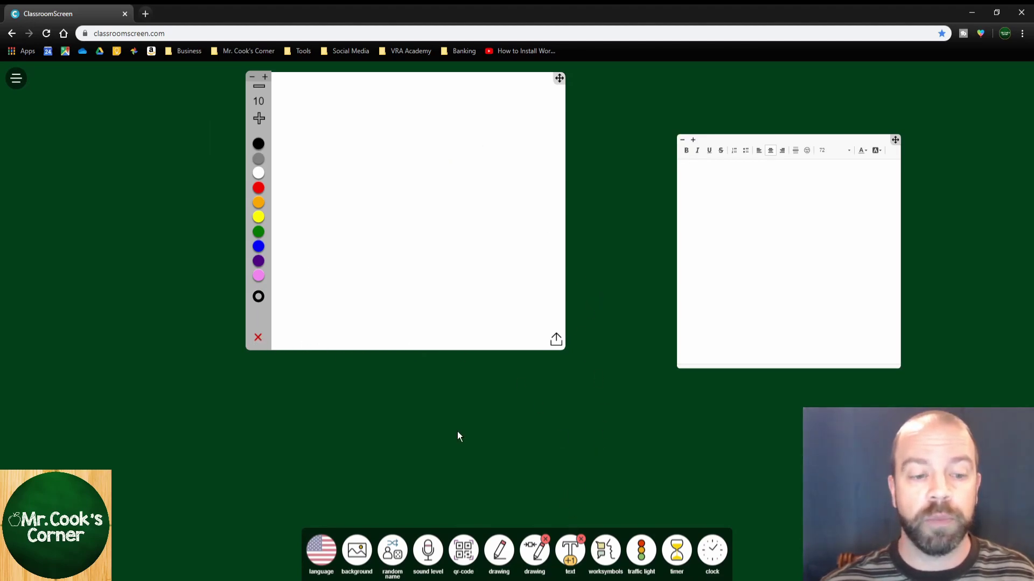
left_click(547, 540)
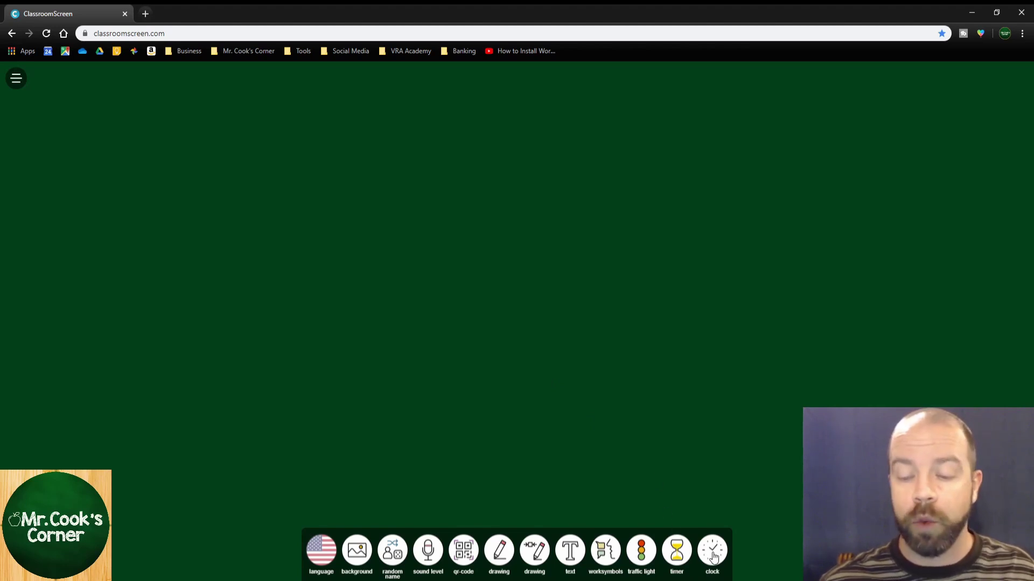
left_click(714, 558)
Step: Switch the clock to 24-hour time and calendar view showing May, then open a fresh clock
mouse_move(925, 95)
left_mouse_down()
mouse_move(826, 122)
mouse_move(745, 114)
left_mouse_up()
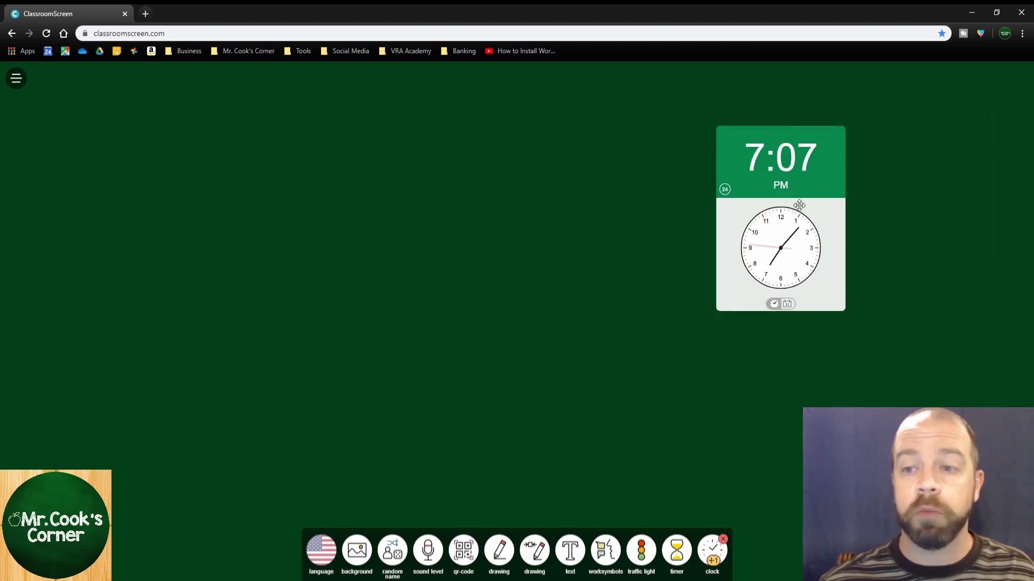
left_click(720, 161)
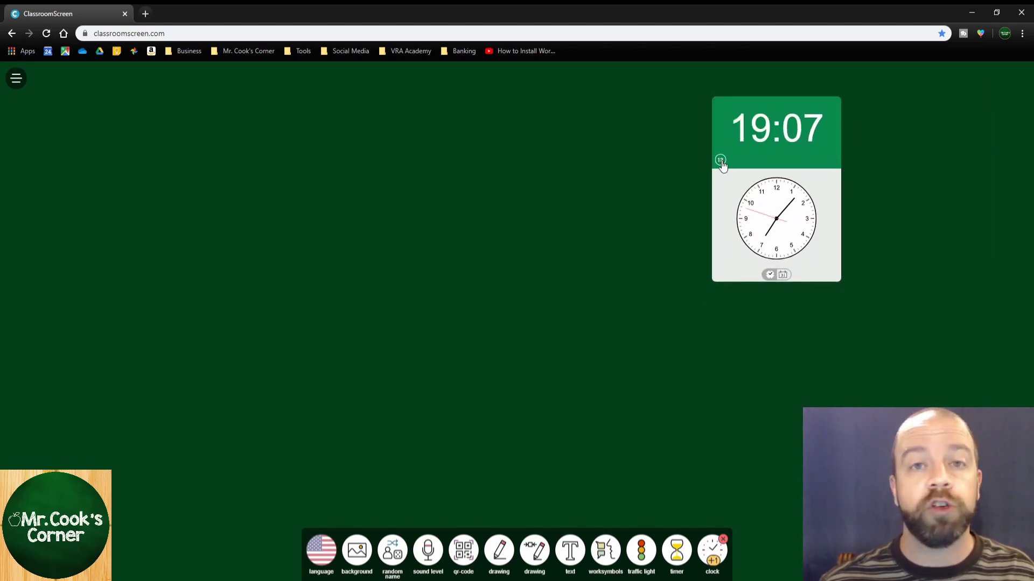
left_click(782, 276)
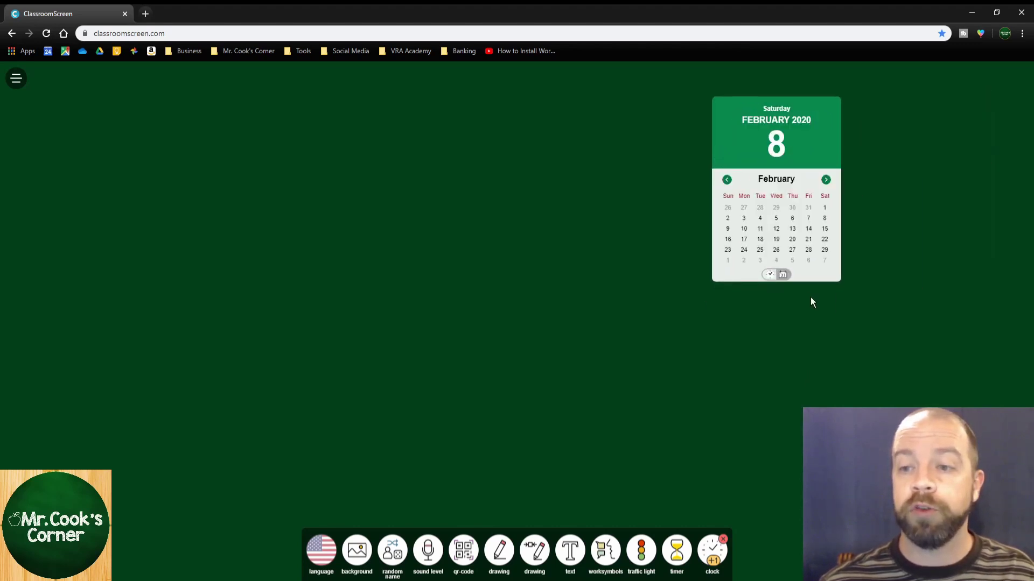
left_click(825, 179)
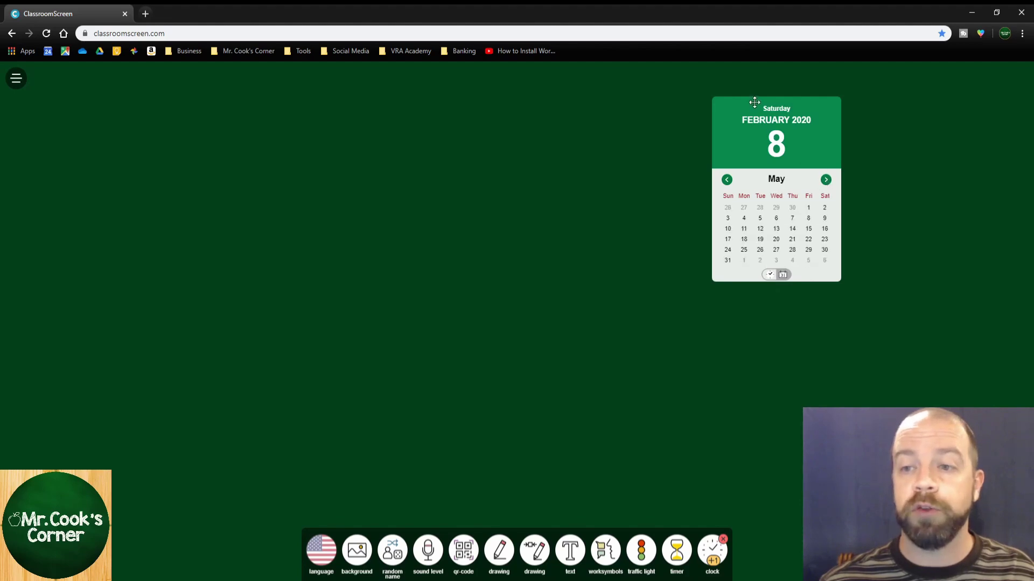
left_click_drag(754, 103, 673, 219)
left_click(712, 550)
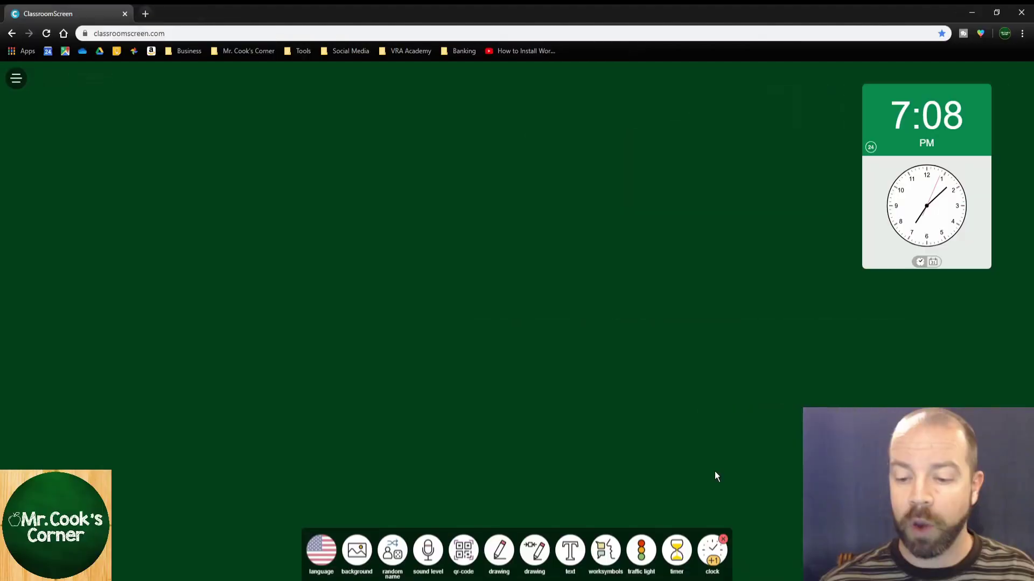
Step: Replace the clock with a countdown timer placed near the top right
left_click(724, 543)
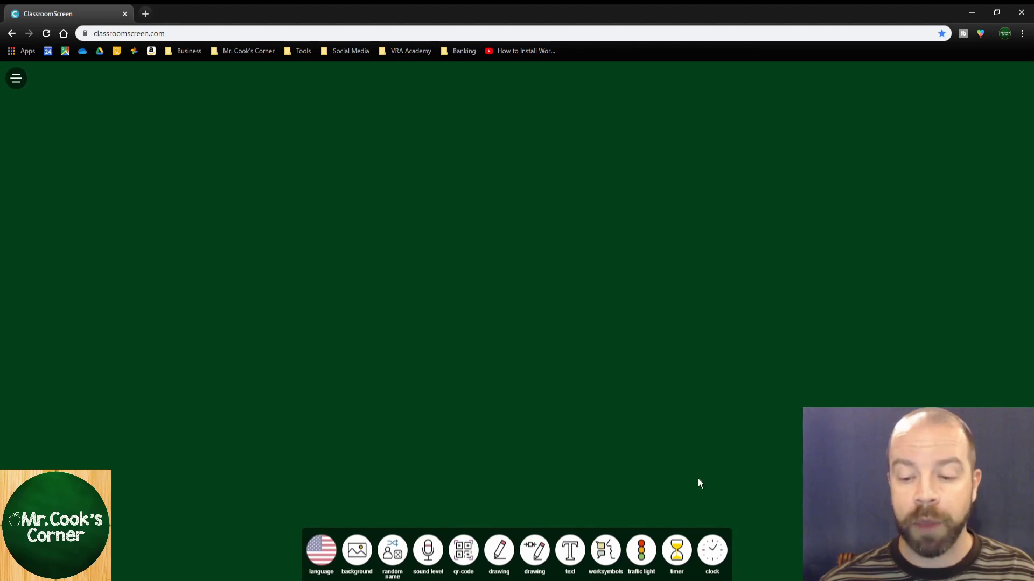
left_click(677, 552)
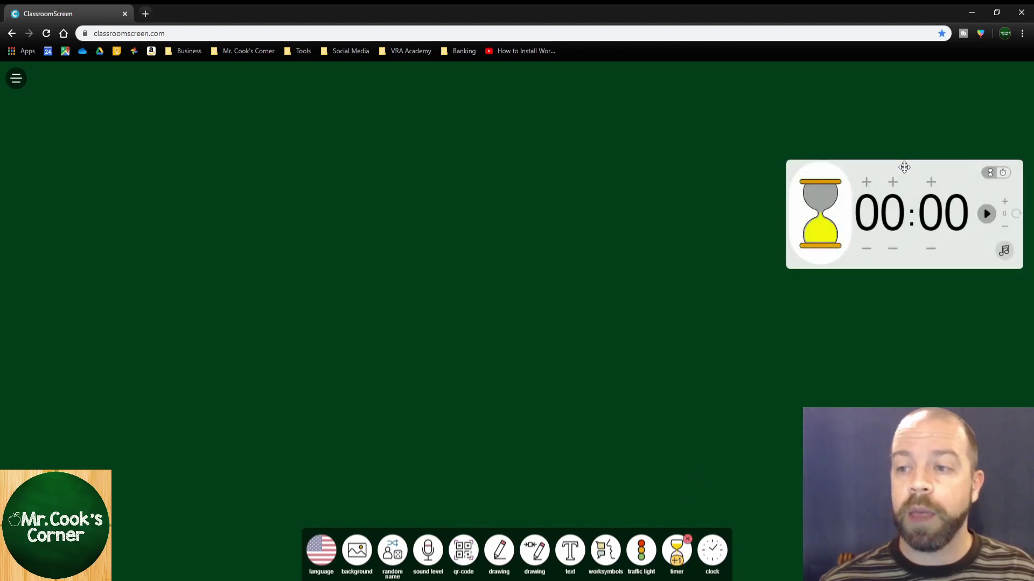
left_click_drag(903, 167, 801, 135)
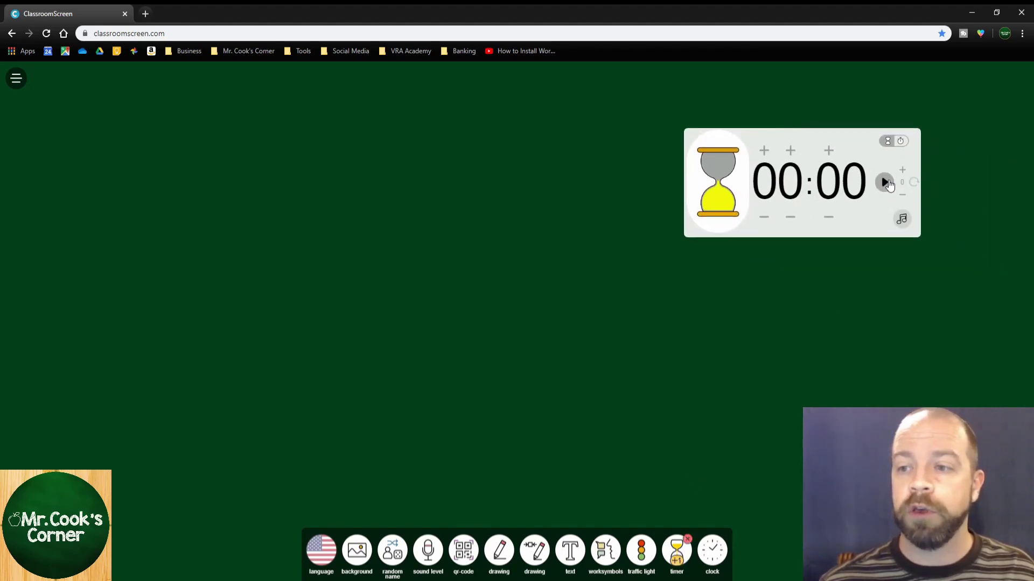
Step: Run and reset the stopwatch, then return the timer to countdown mode
left_click(901, 142)
left_click(855, 198)
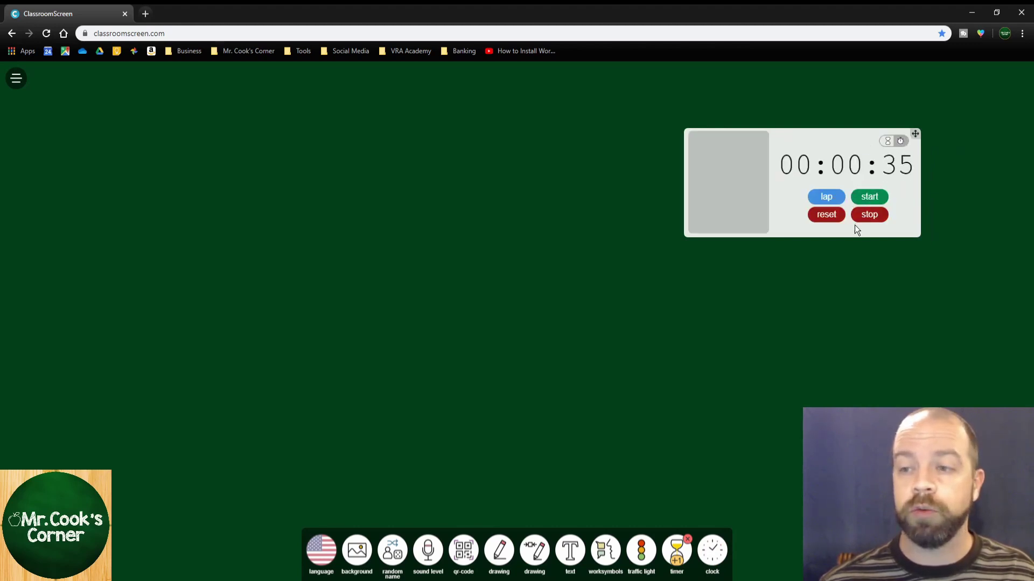
left_click(826, 214)
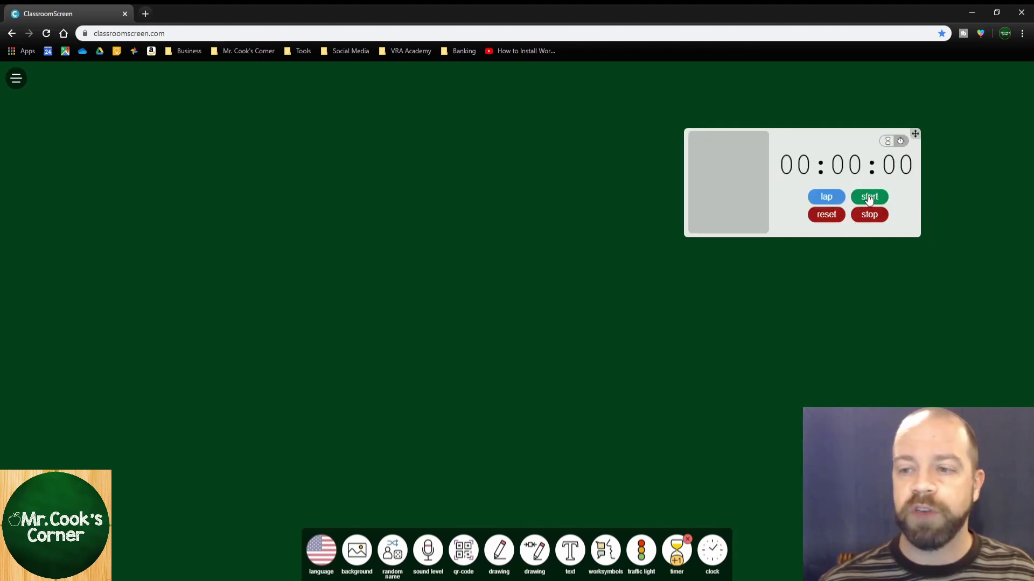
left_click(869, 198)
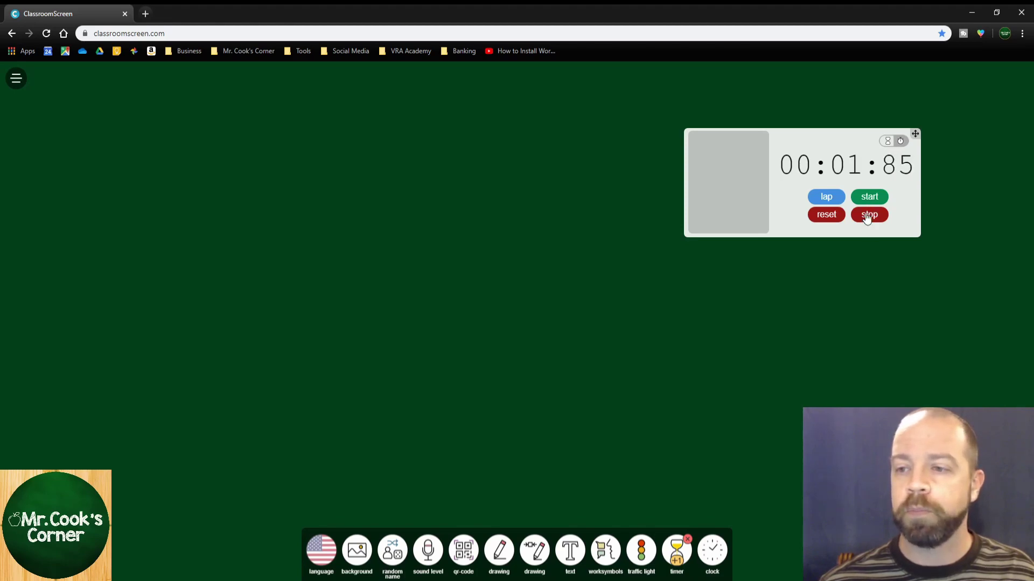
left_click(886, 142)
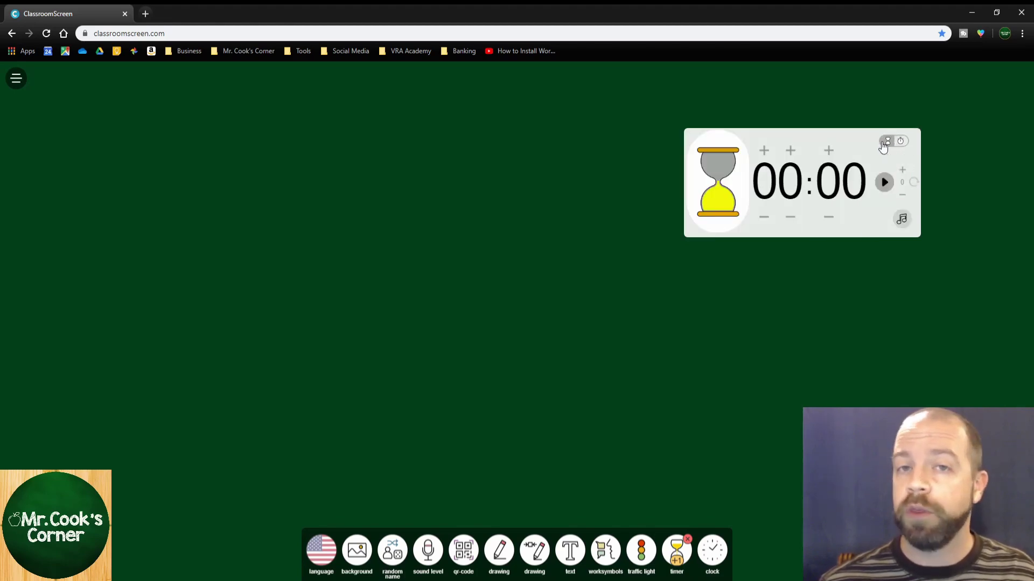
Step: Set the countdown to 10 seconds, then start and stop it
left_click(902, 221)
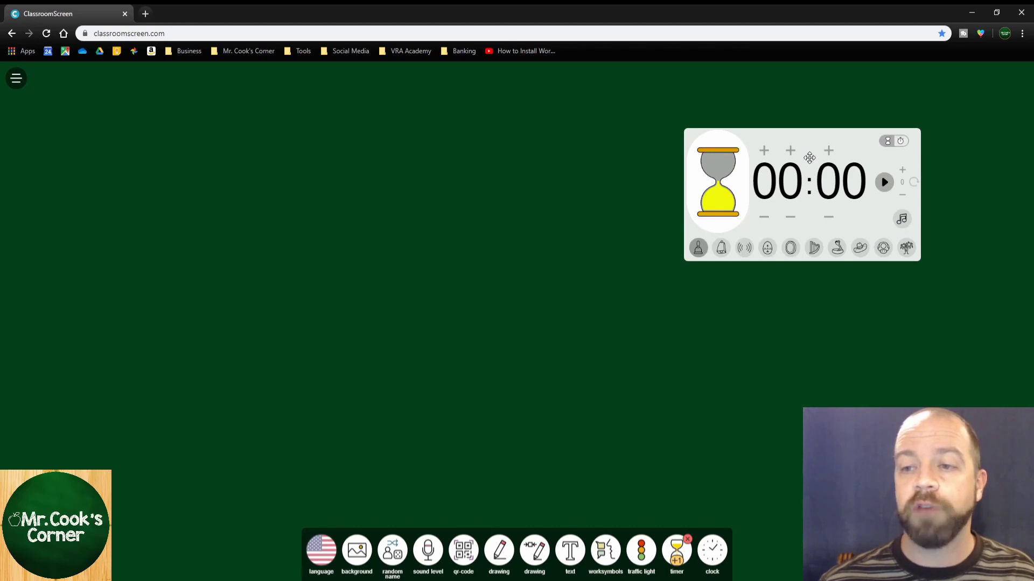
left_click(828, 152)
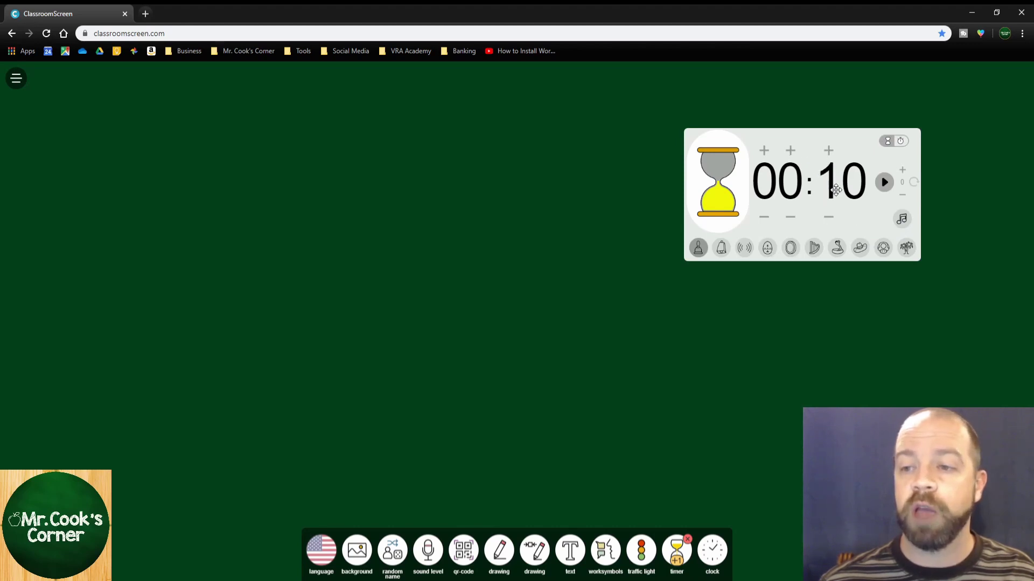
left_click(829, 219)
left_click(791, 219)
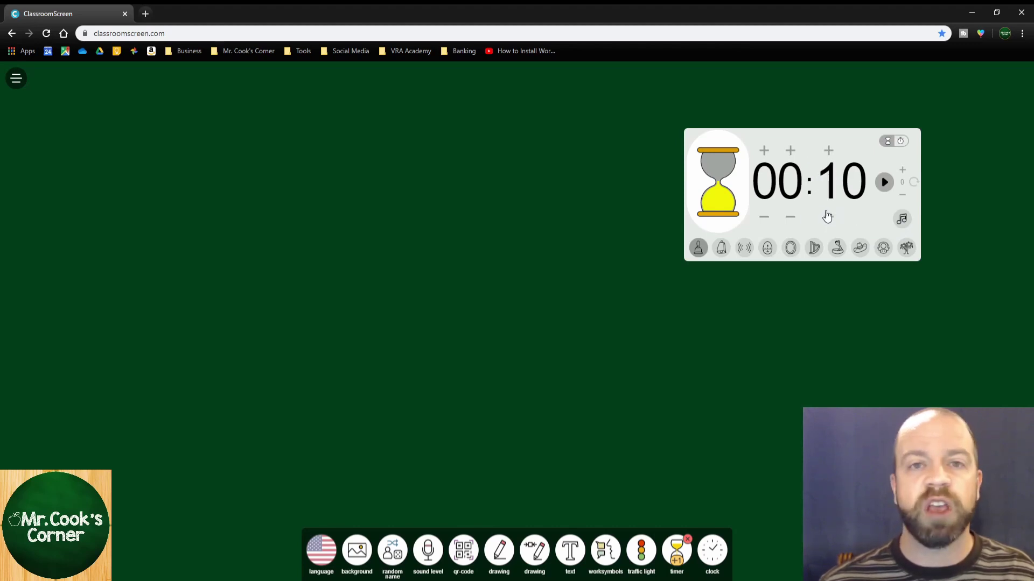
left_click(884, 183)
left_click(884, 183)
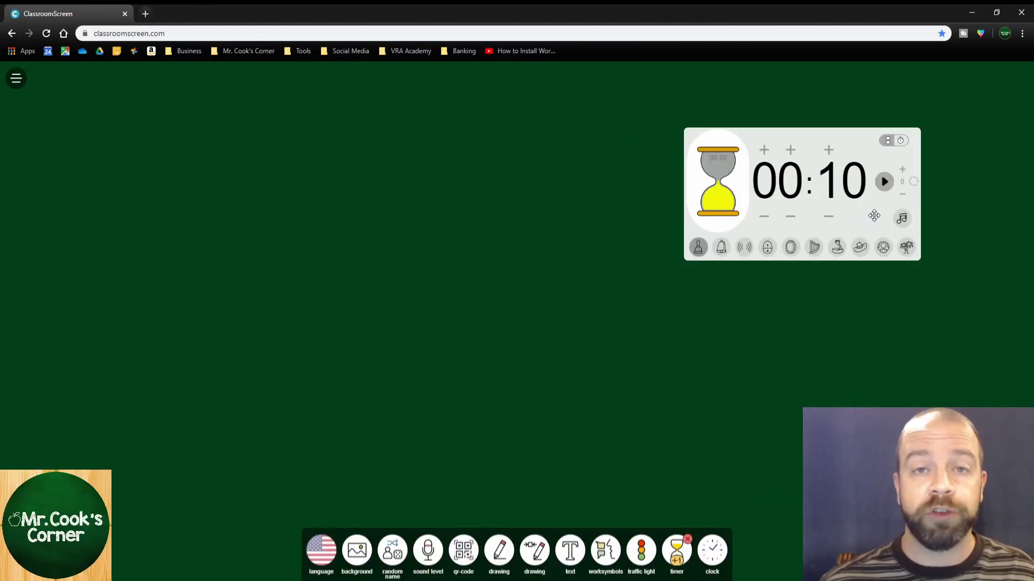
Step: Try the first, bell, third and ninth alarm sounds, then choose the tenth
left_click(698, 249)
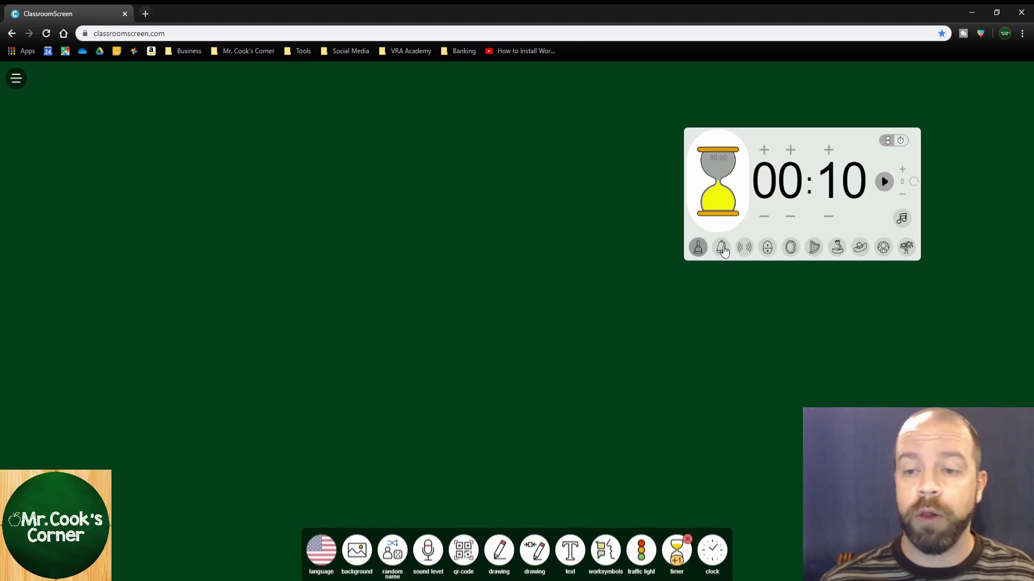
left_click(722, 249)
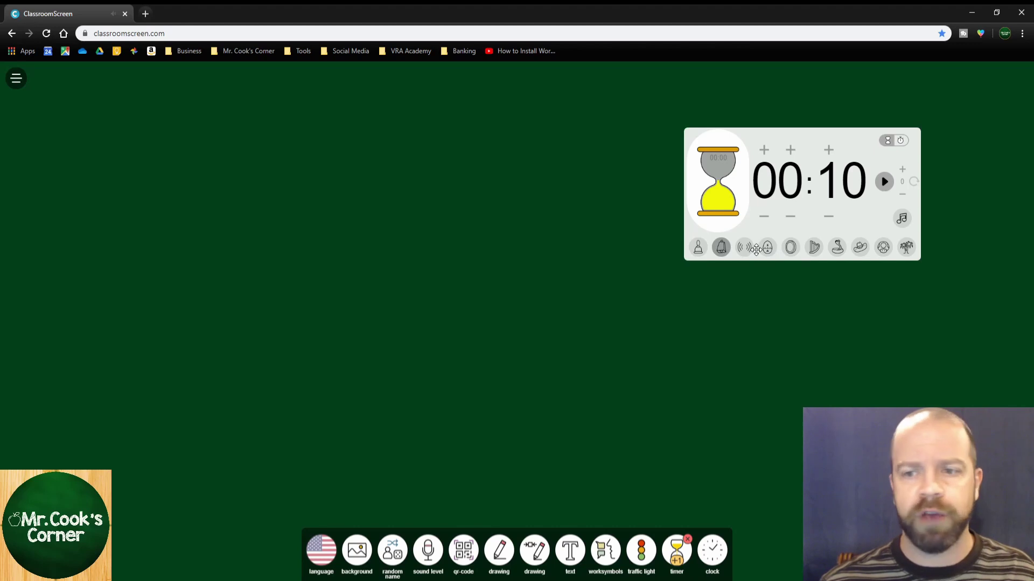
left_click(746, 252)
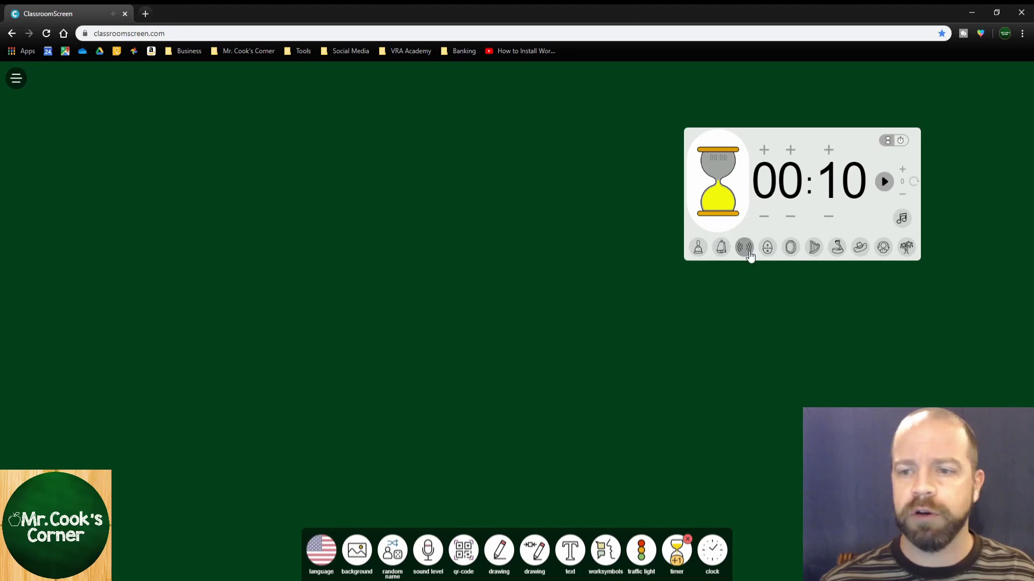
left_click(884, 249)
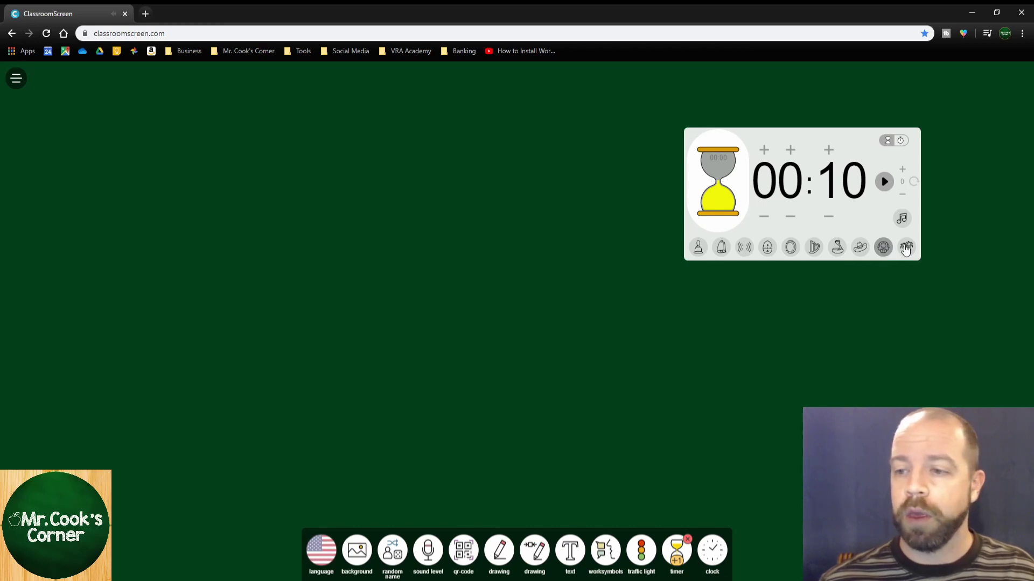
left_click(906, 249)
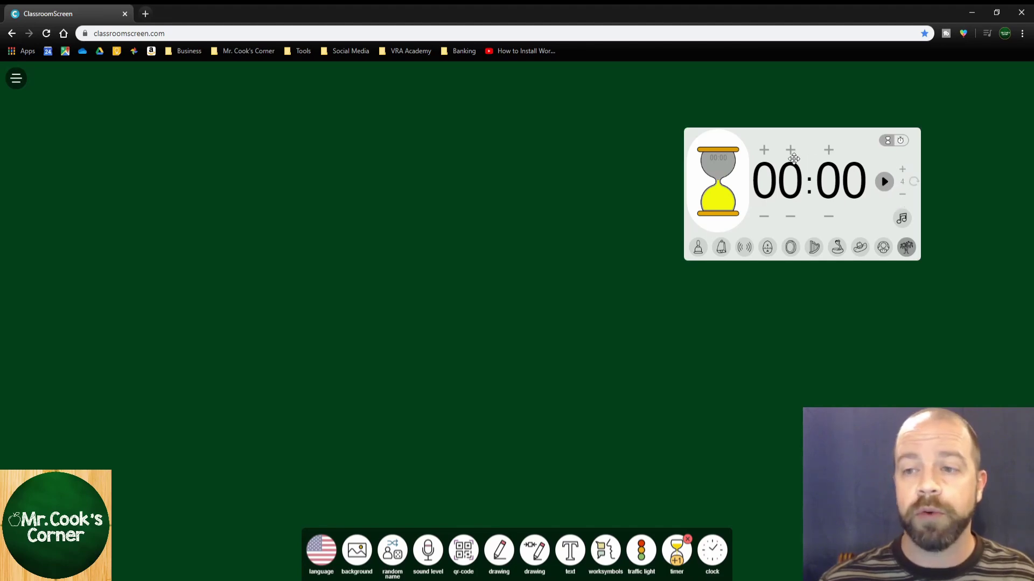
Step: Set the timer to 10 seconds, run the countdown, and stop it
left_click(828, 150)
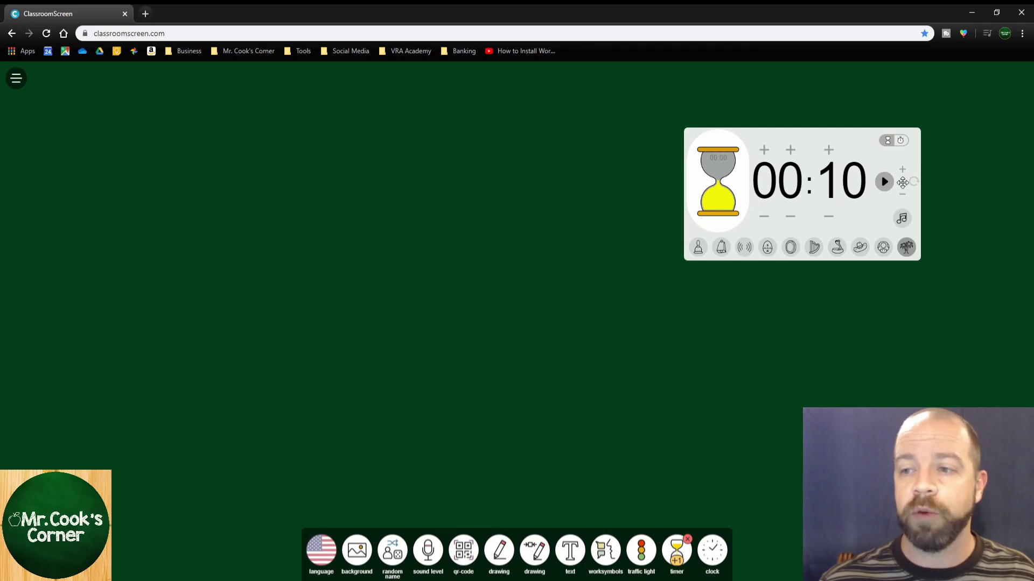
left_click(885, 181)
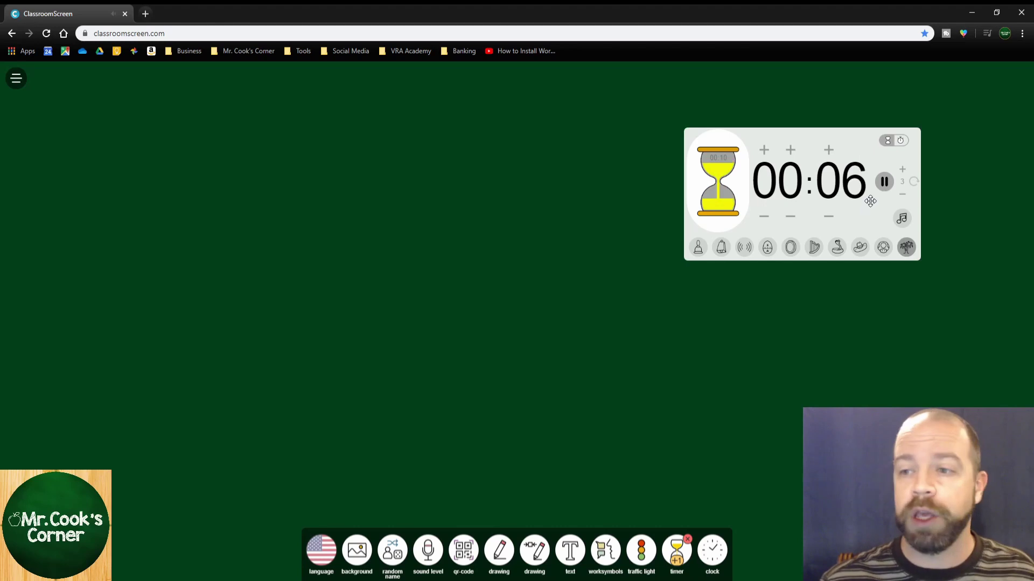
left_click(845, 217)
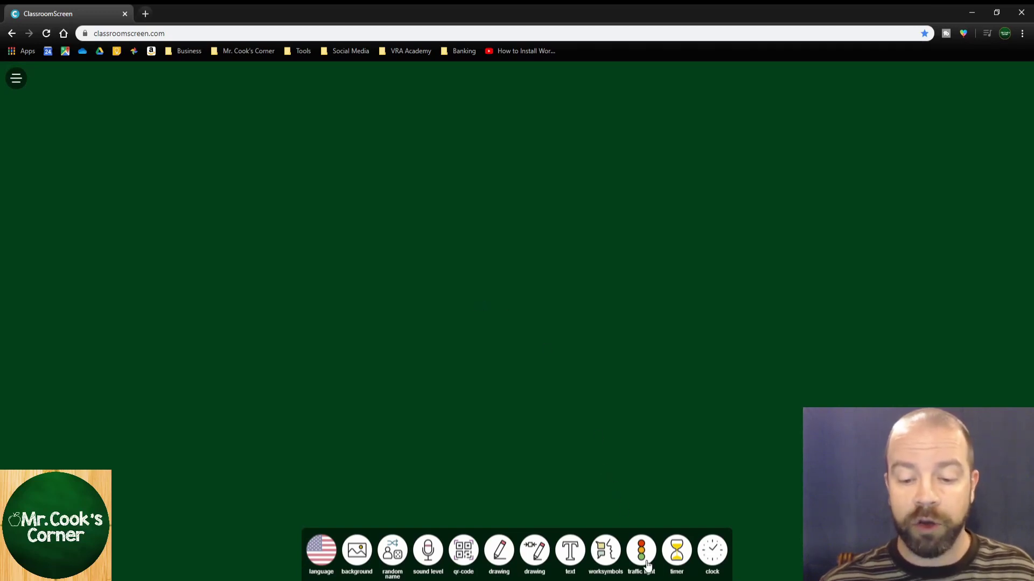
left_click(610, 558)
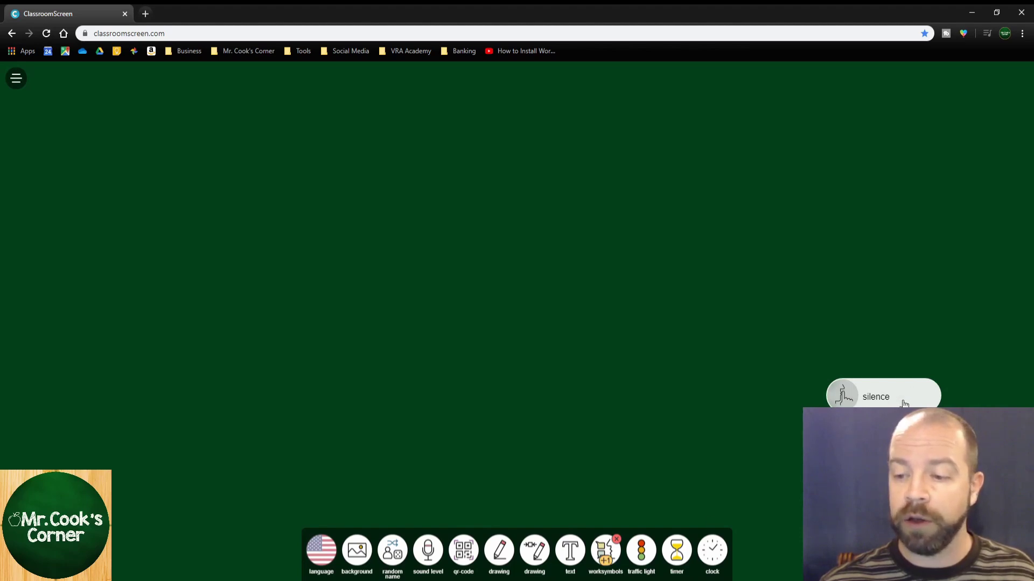
mouse_move(904, 404)
left_mouse_down()
mouse_move(713, 145)
mouse_move(555, 157)
left_mouse_up()
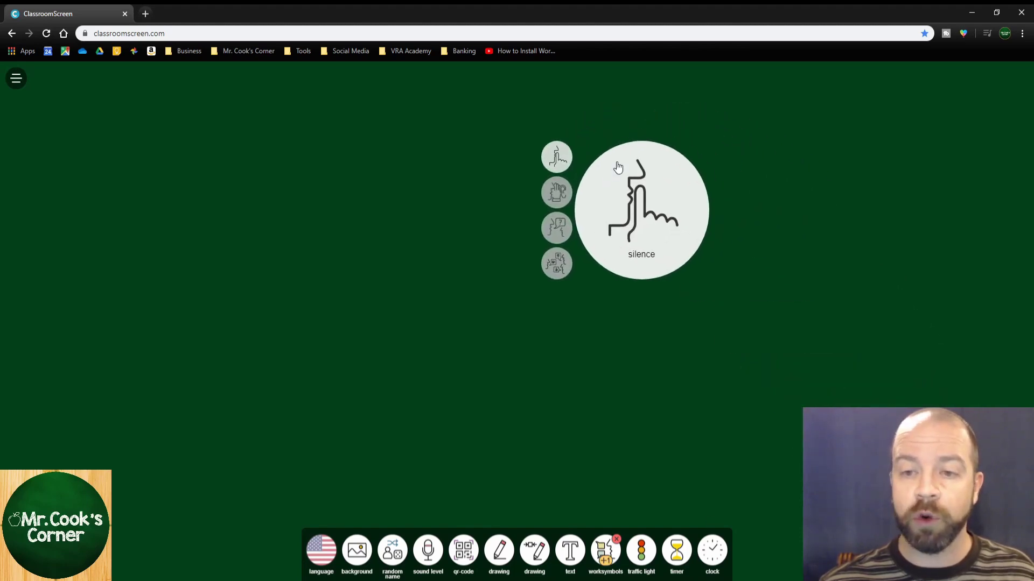
left_click(562, 195)
left_click(557, 225)
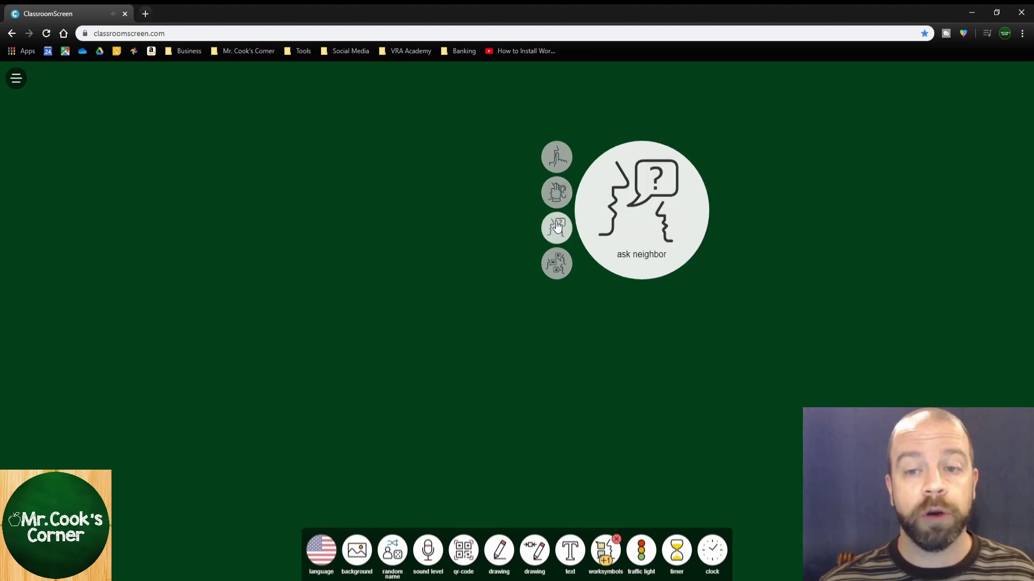
left_click(561, 268)
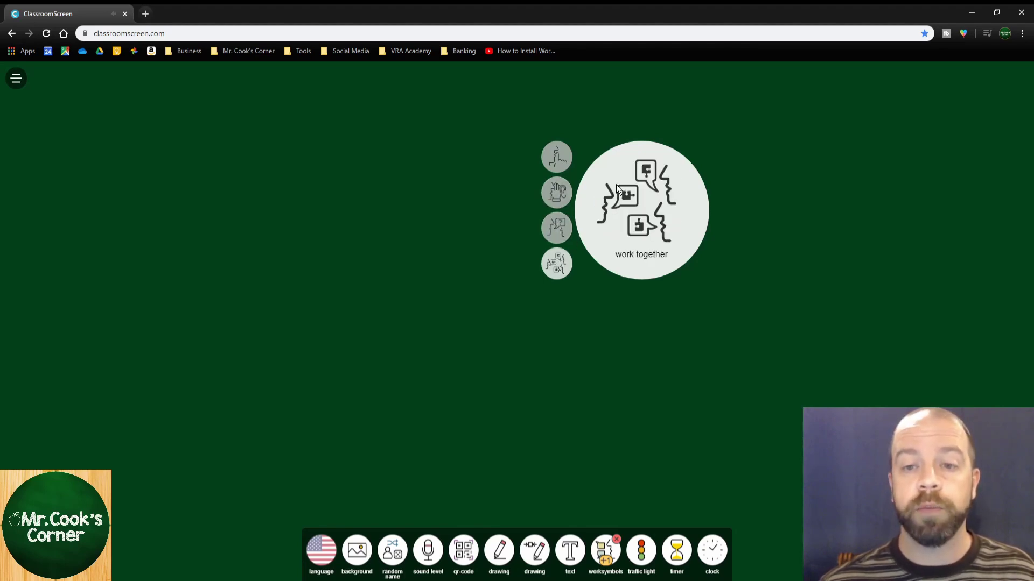
left_click_drag(611, 183, 204, 139)
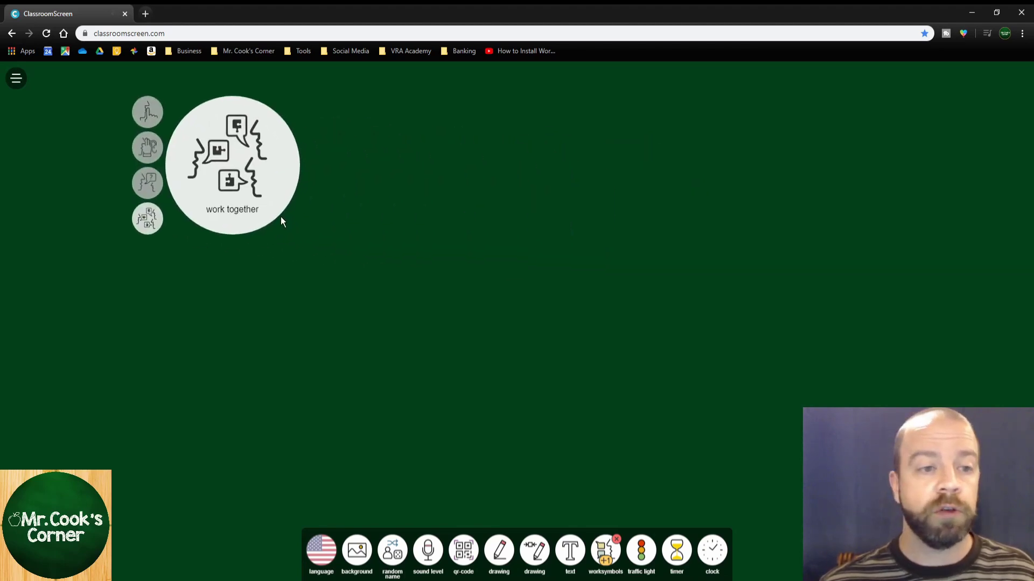
left_click(146, 113)
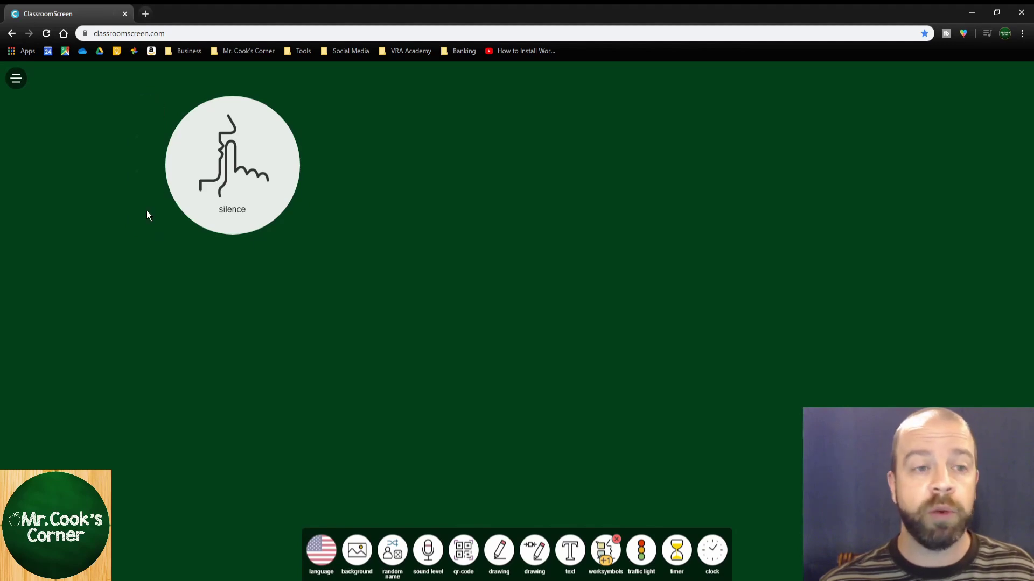
left_click(148, 226)
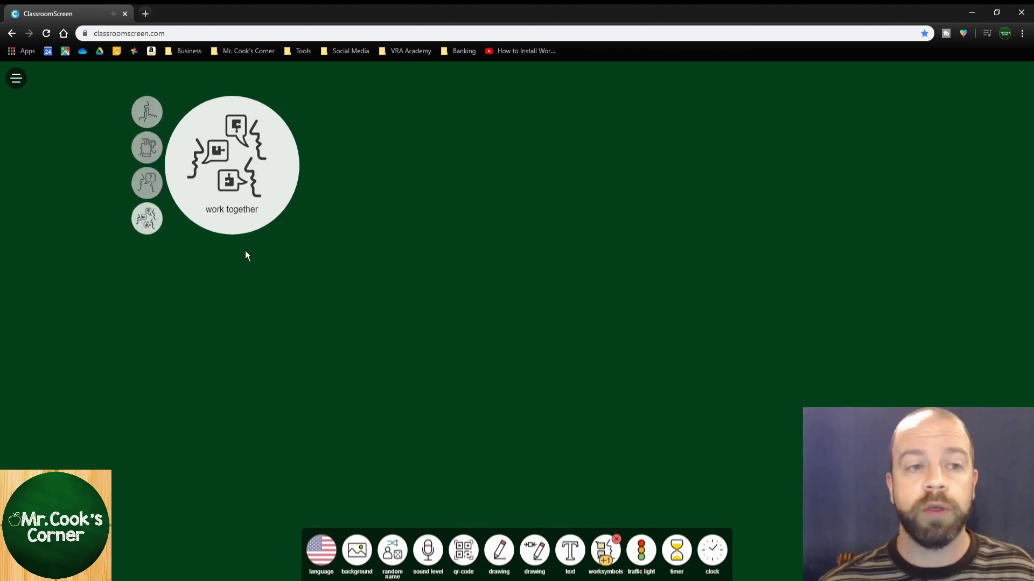
left_click(617, 539)
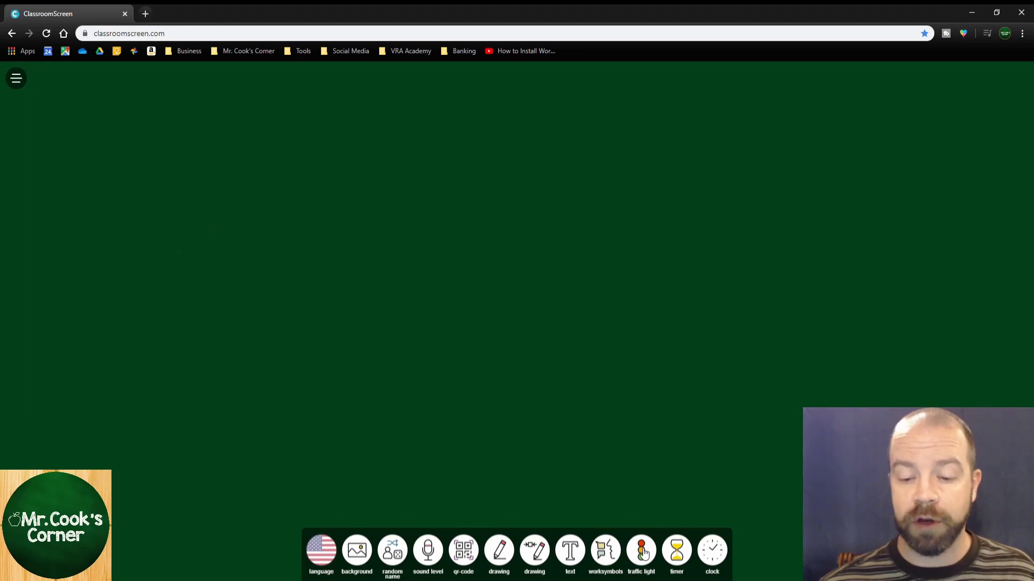
left_click(644, 552)
left_click_drag(734, 155, 668, 189)
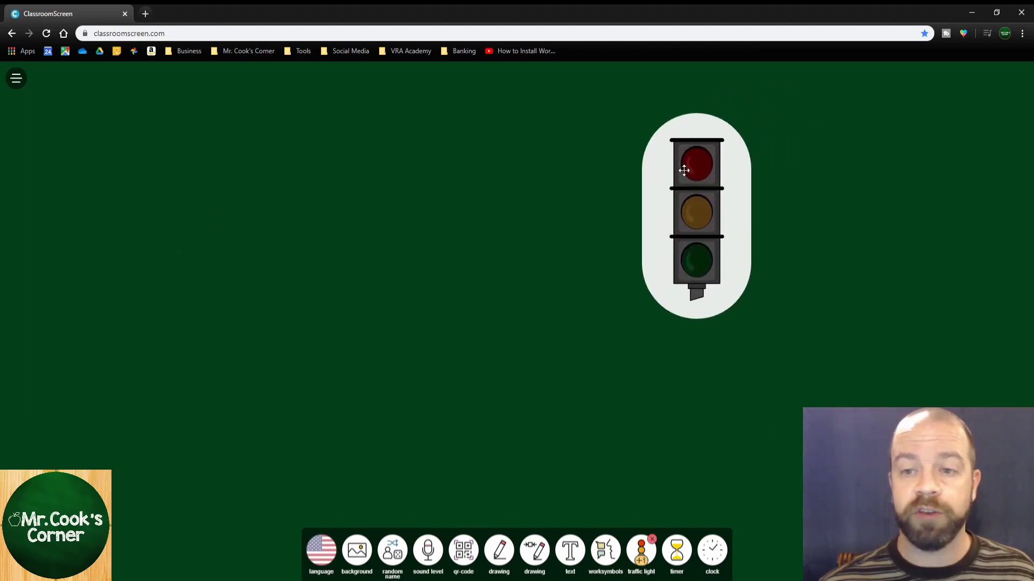
left_click(696, 164)
left_click(700, 226)
left_click(698, 276)
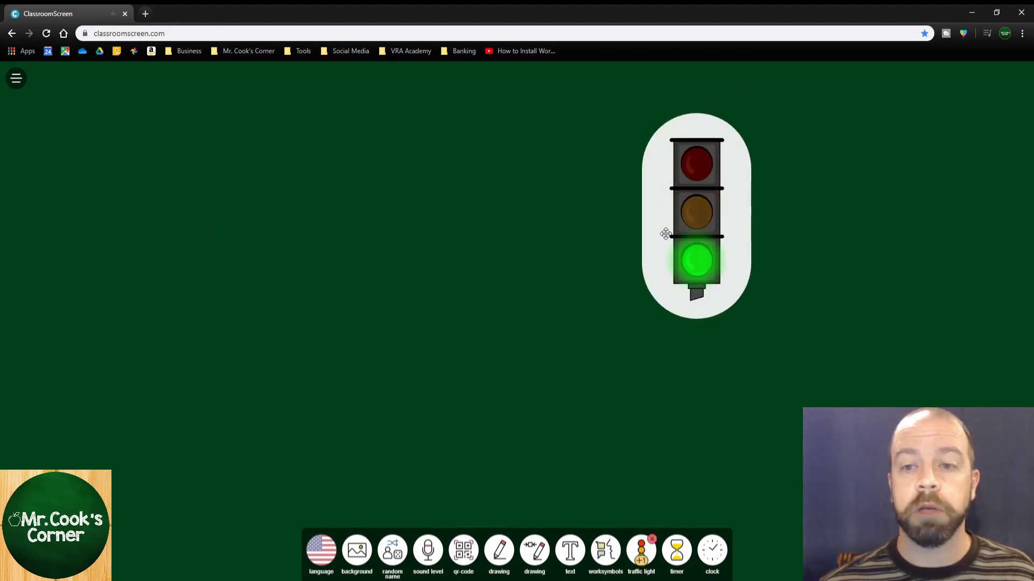
left_click_drag(664, 234, 690, 211)
left_click(725, 153)
left_click(722, 202)
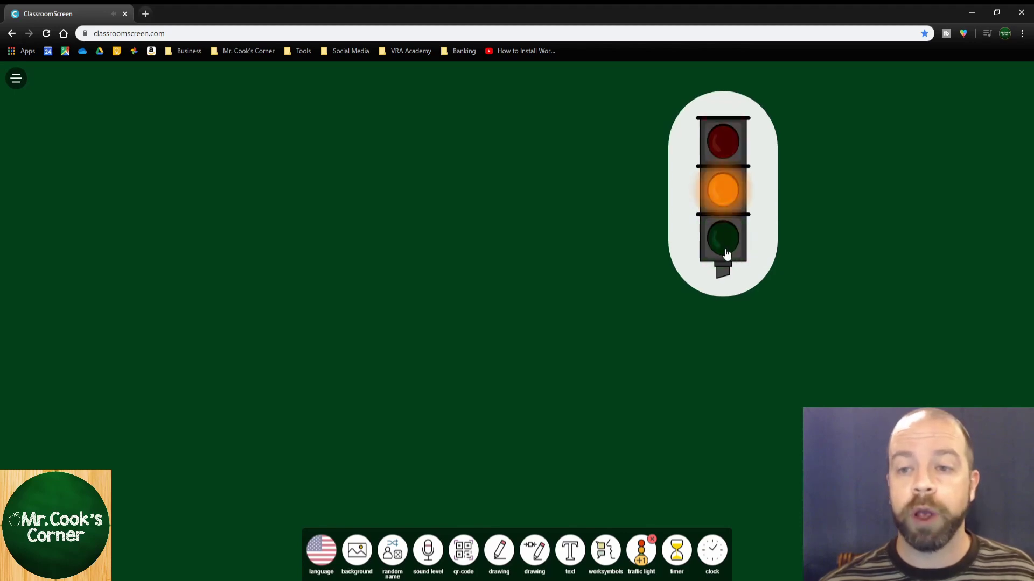
left_click(725, 255)
left_click(602, 553)
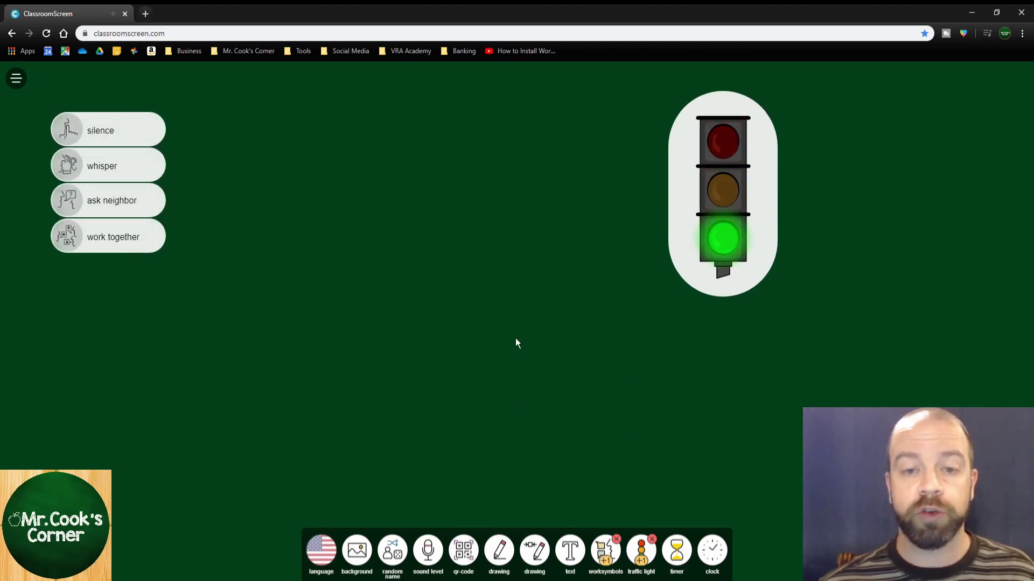
left_click(139, 148)
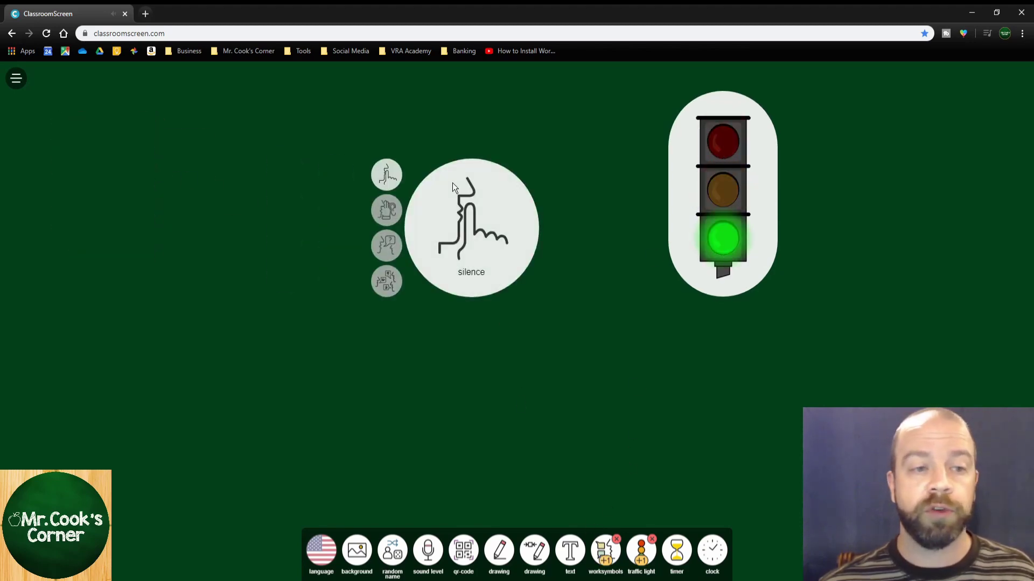
left_click(711, 161)
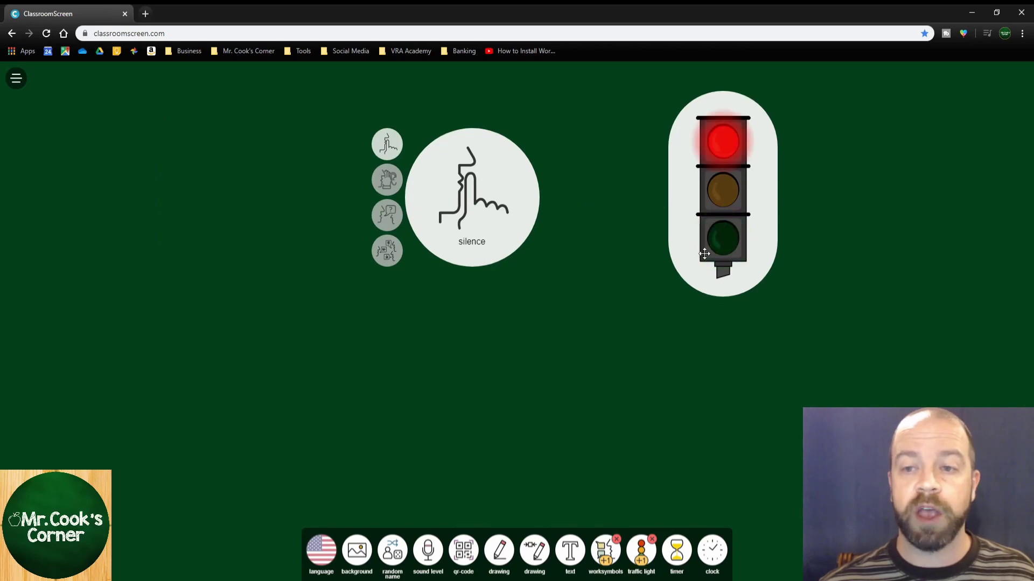
left_click(731, 203)
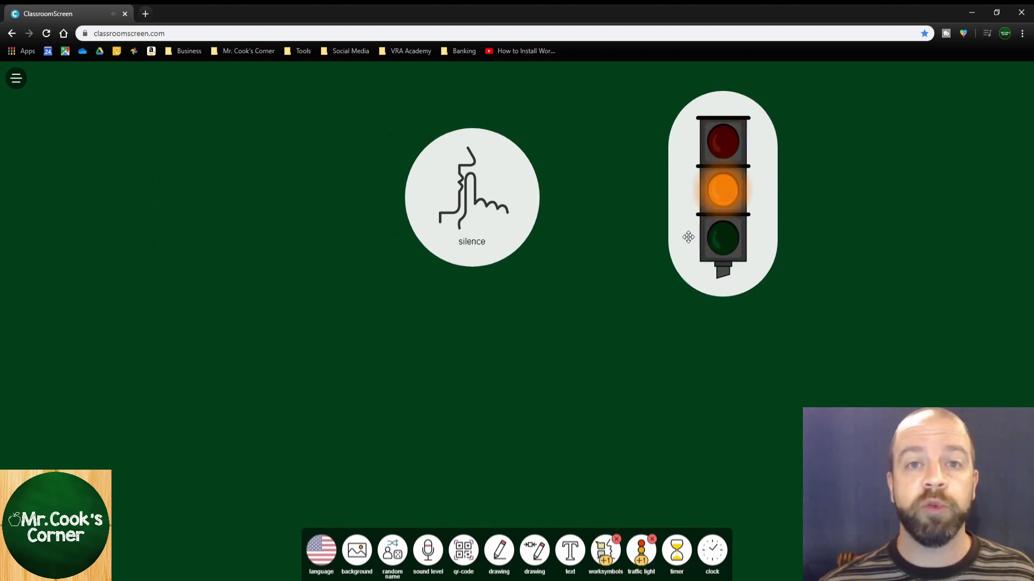
Step: Start the sound-level meter at lowest sensitivity with its noise alert on, then remove it
left_click(429, 556)
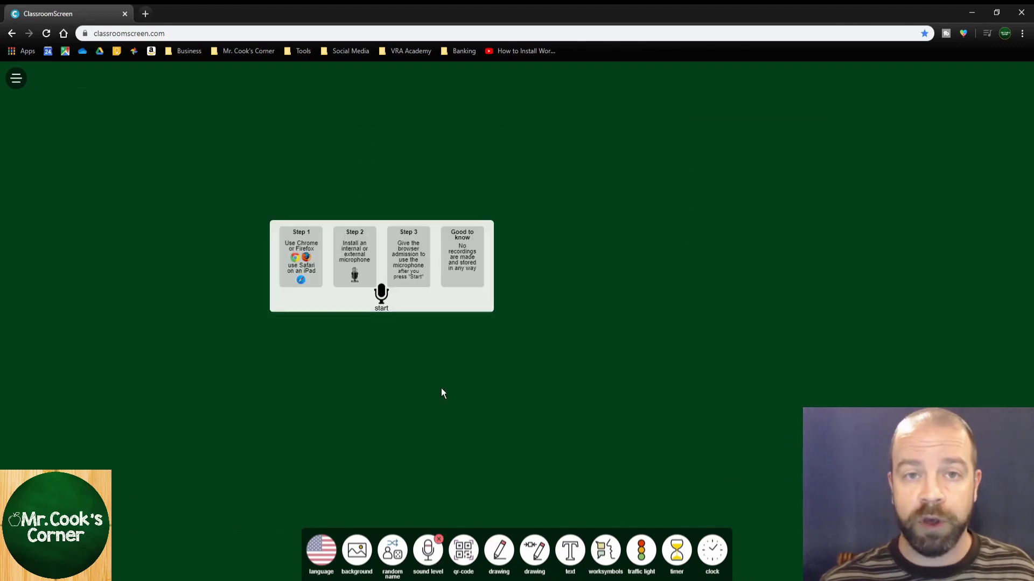
left_click(381, 294)
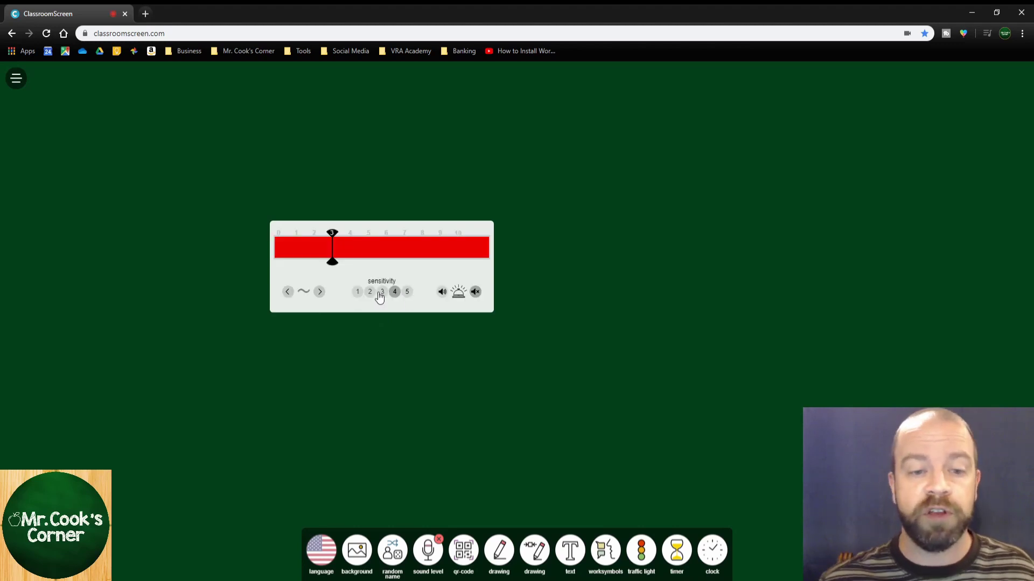
left_click(369, 291)
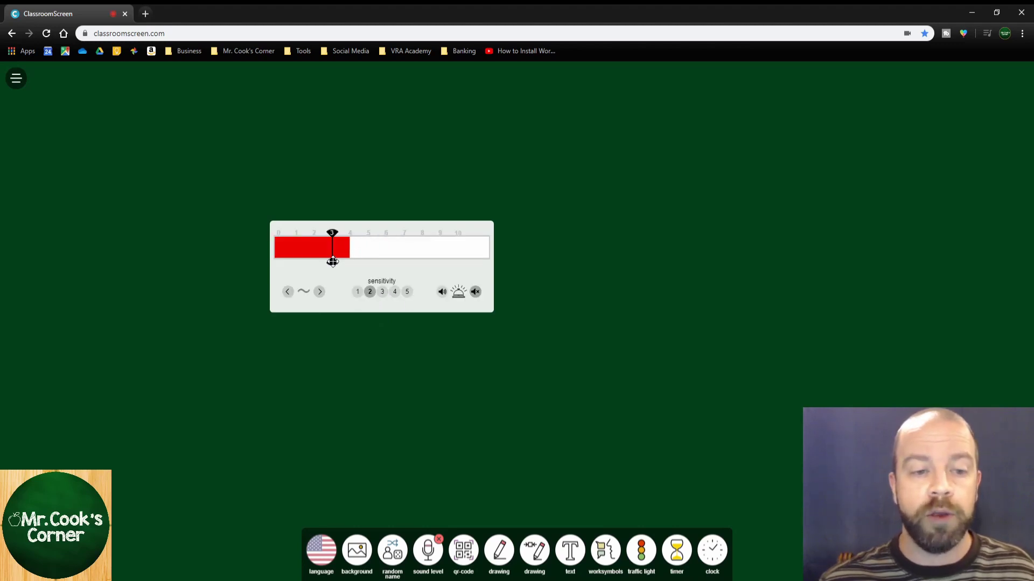
left_click_drag(332, 261, 344, 260)
left_click(370, 292)
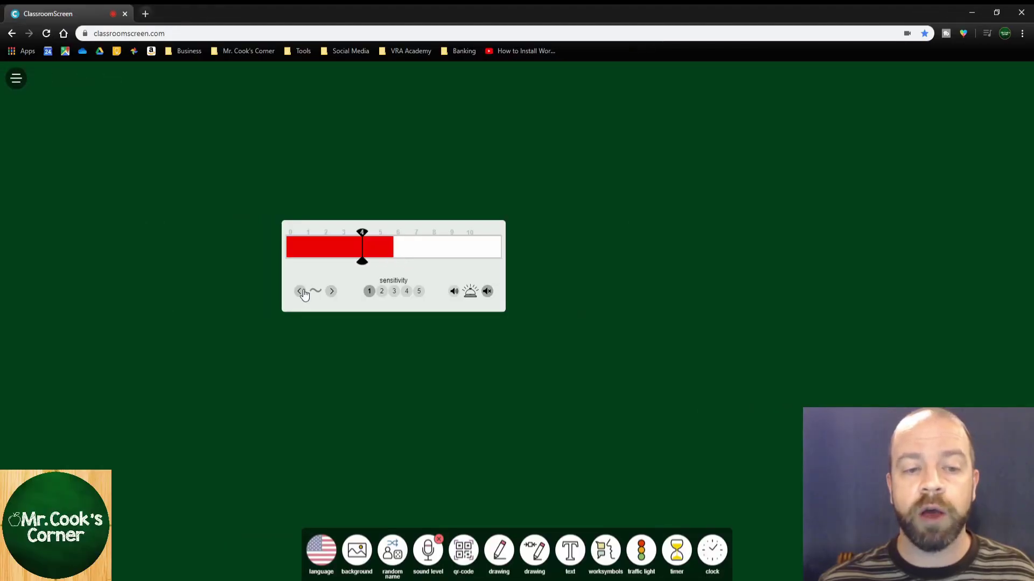
left_click(453, 293)
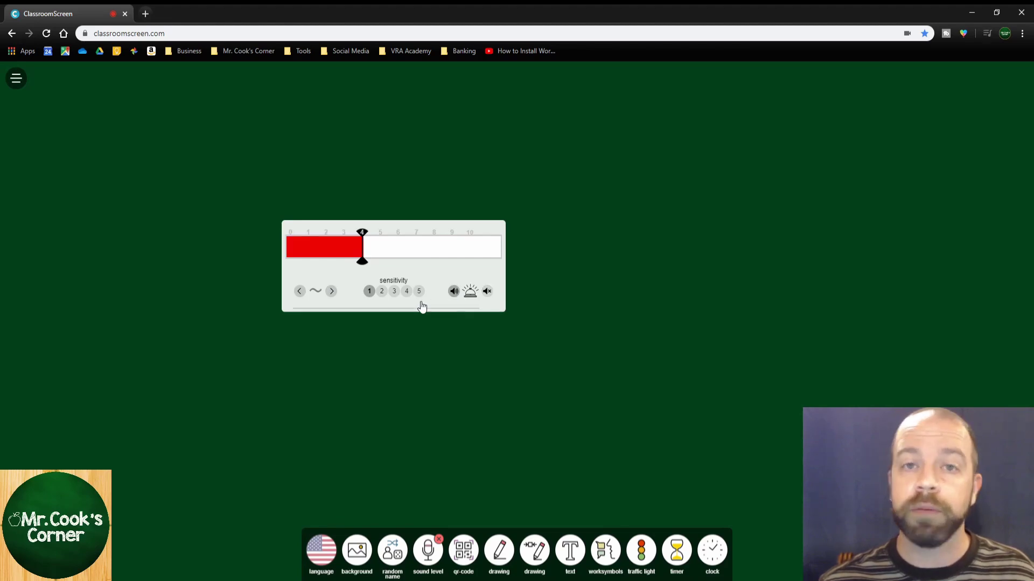
left_click(501, 224)
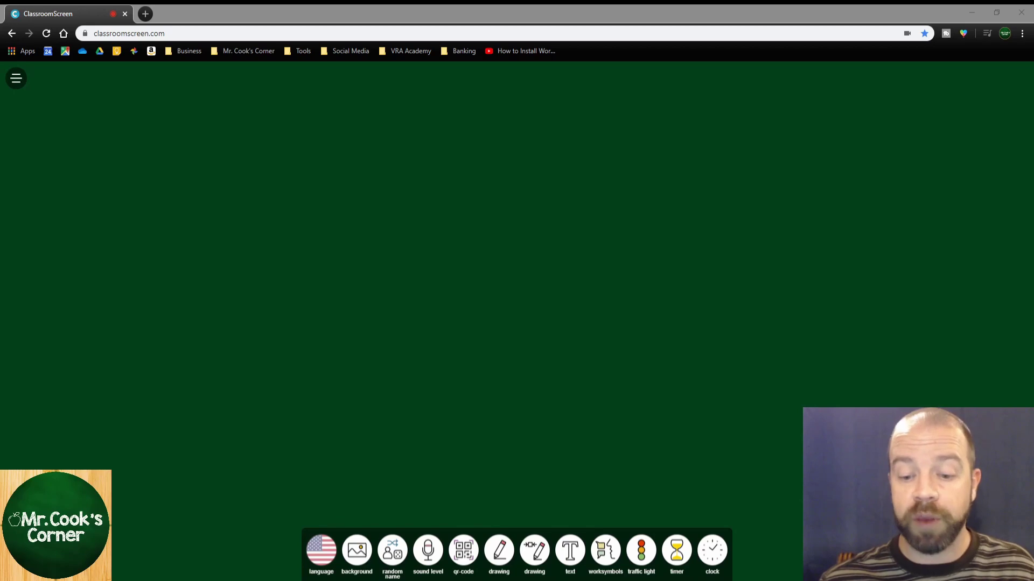
Step: Arrange work symbols showing 'ask neighbor', a traffic light and sound meter, then add a QR code
left_click(605, 550)
left_click(641, 550)
left_click(428, 552)
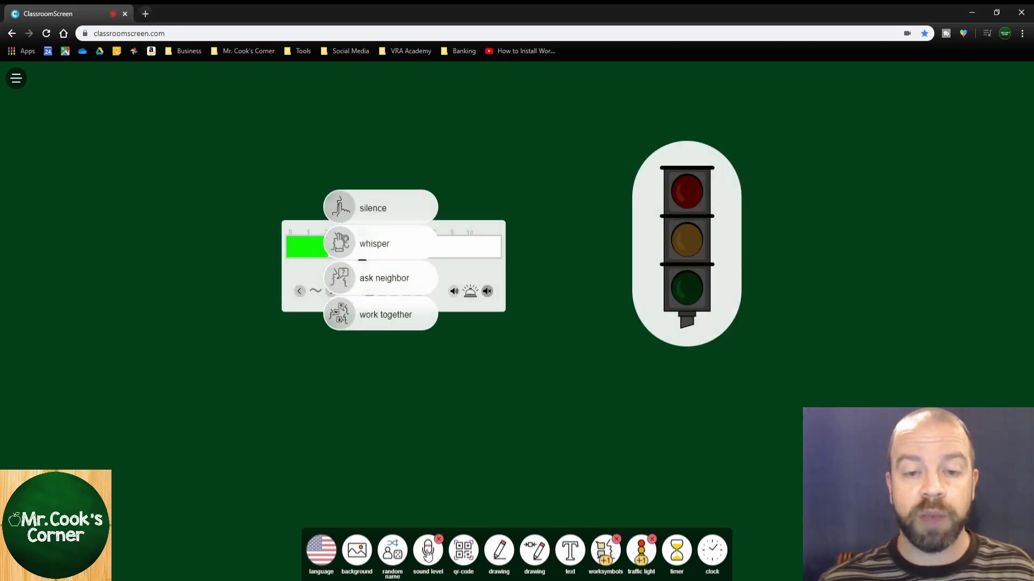
left_click_drag(473, 295, 647, 162)
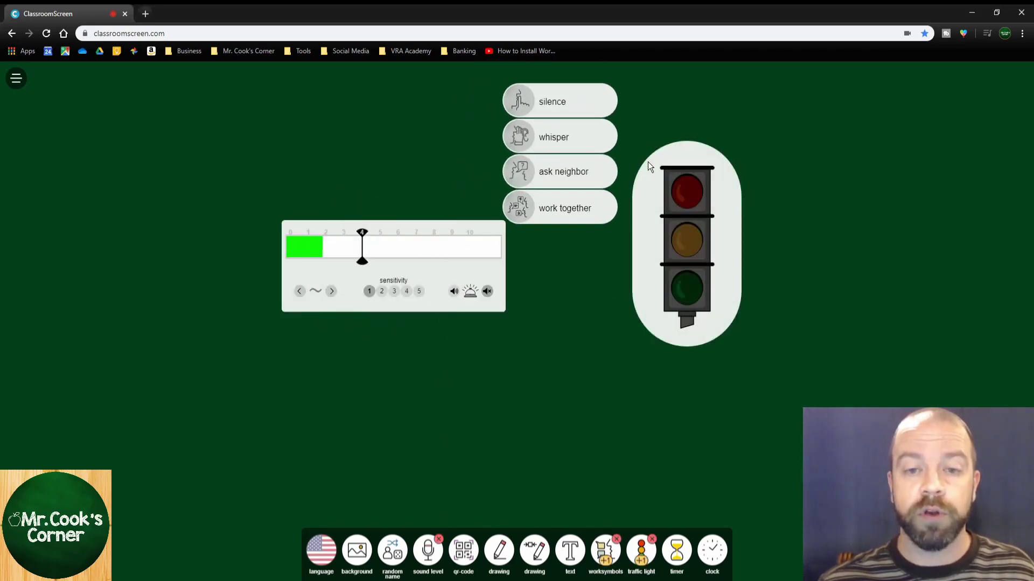
left_click_drag(332, 296, 283, 272)
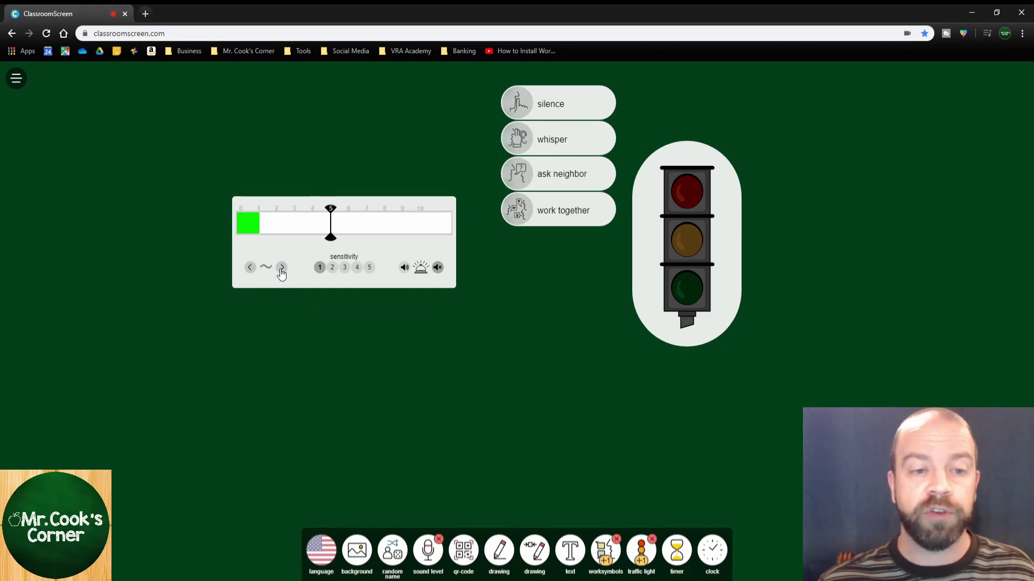
left_click(566, 175)
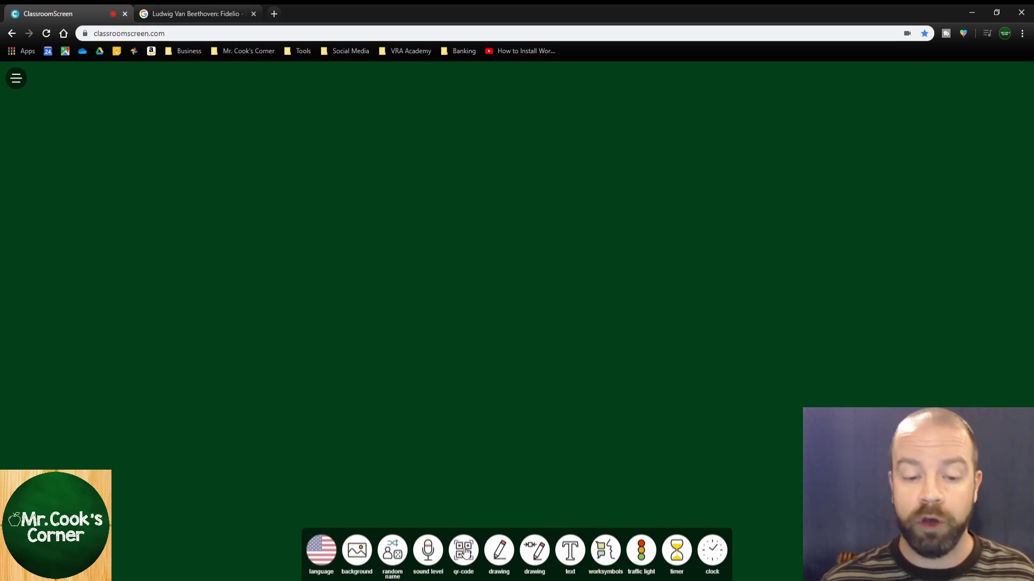
left_click(465, 553)
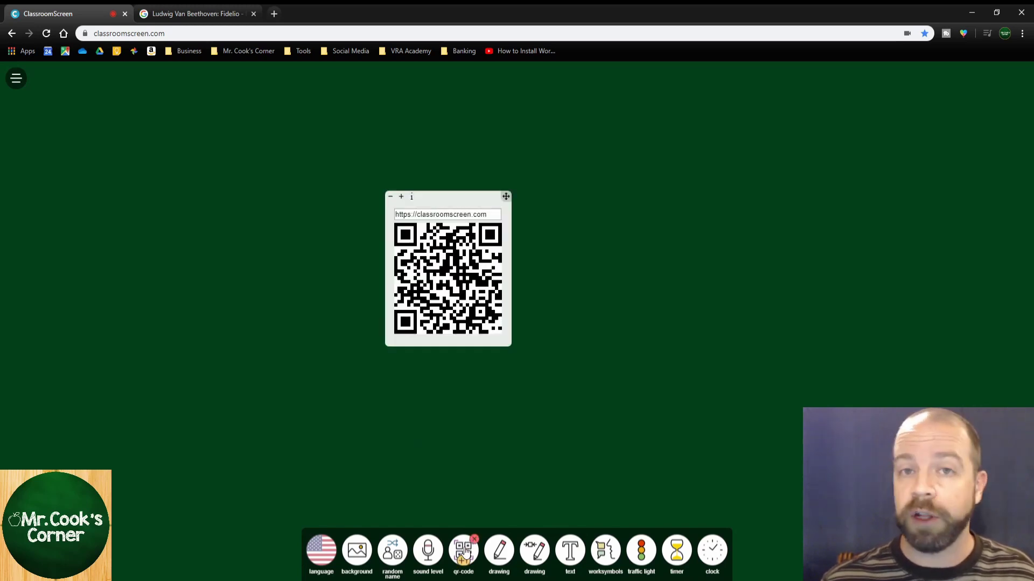
Step: Nudge the QR code up and right, then switch to the Google Books Fidelio tab
left_click_drag(440, 194, 452, 177)
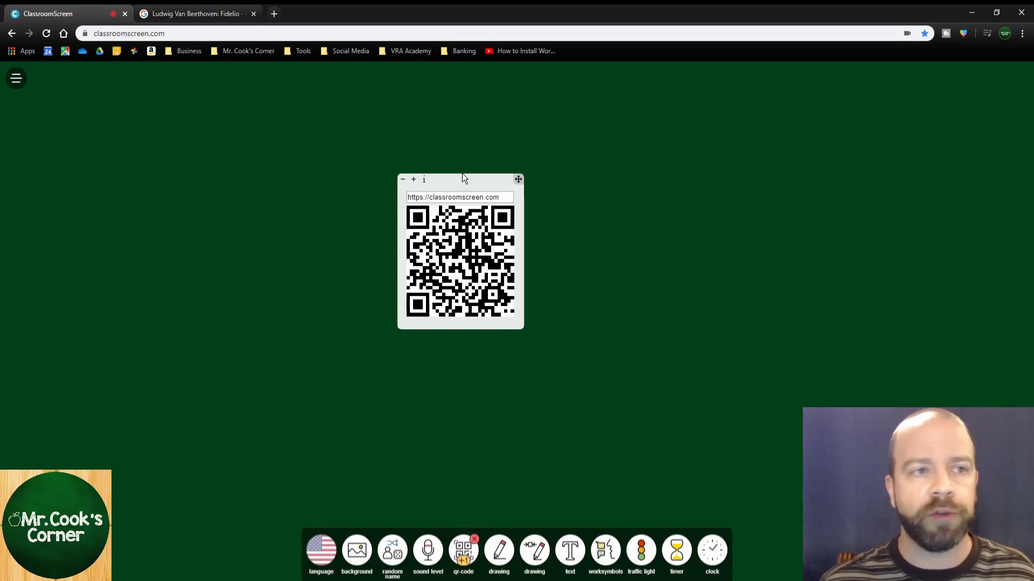
left_click(217, 8)
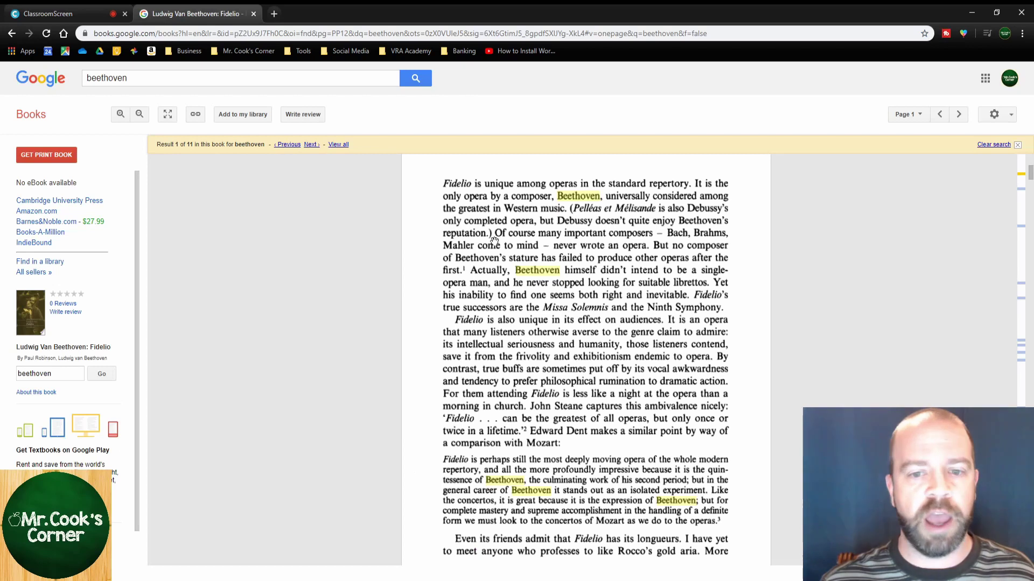
scroll(557, 295, "down", 2)
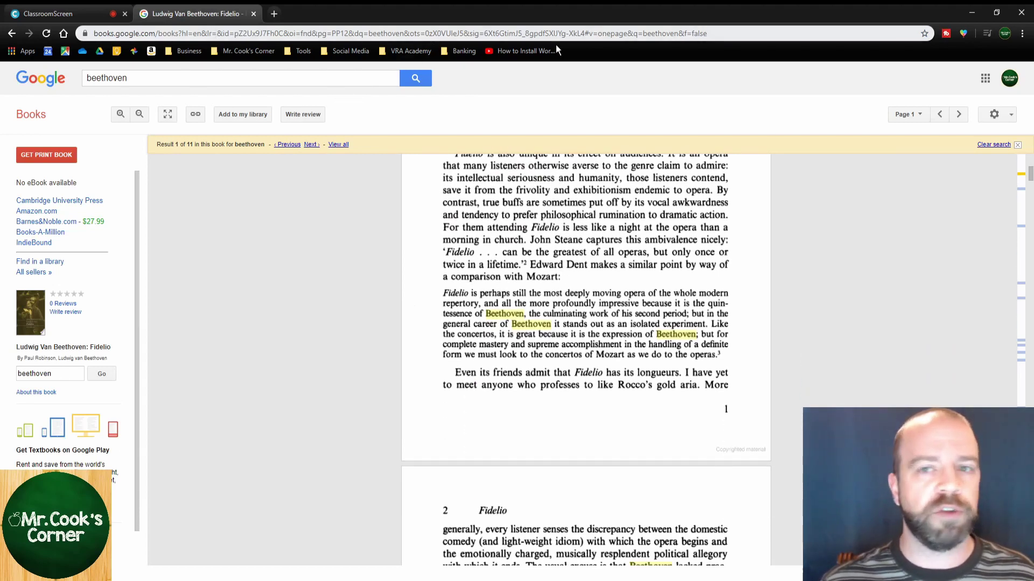
Step: Copy the Google Books Fidelio page's full URL and go back to the ClassroomScreen board
left_click_drag(732, 35, 88, 42)
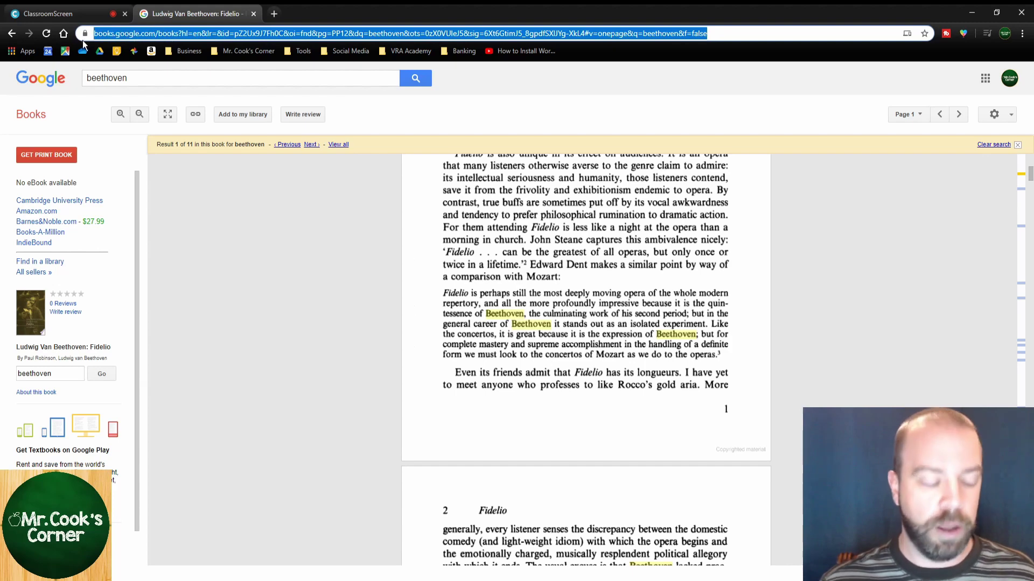
left_click(48, 14)
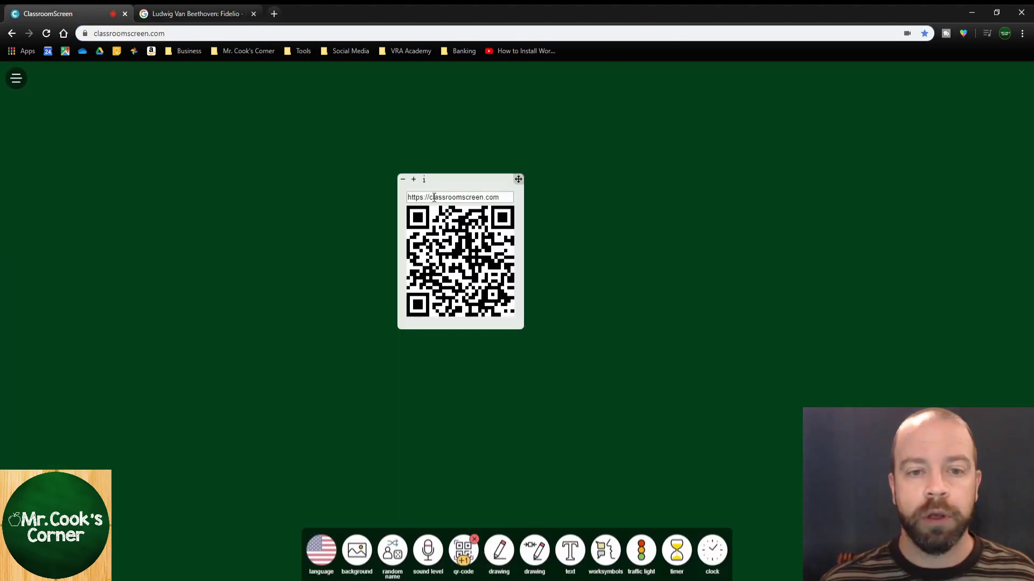
Step: Replace the QR code's link with the pasted Google Books Fidelio URL
mouse_move(433, 197)
left_mouse_down()
mouse_move(413, 197)
mouse_move(563, 203)
left_mouse_up()
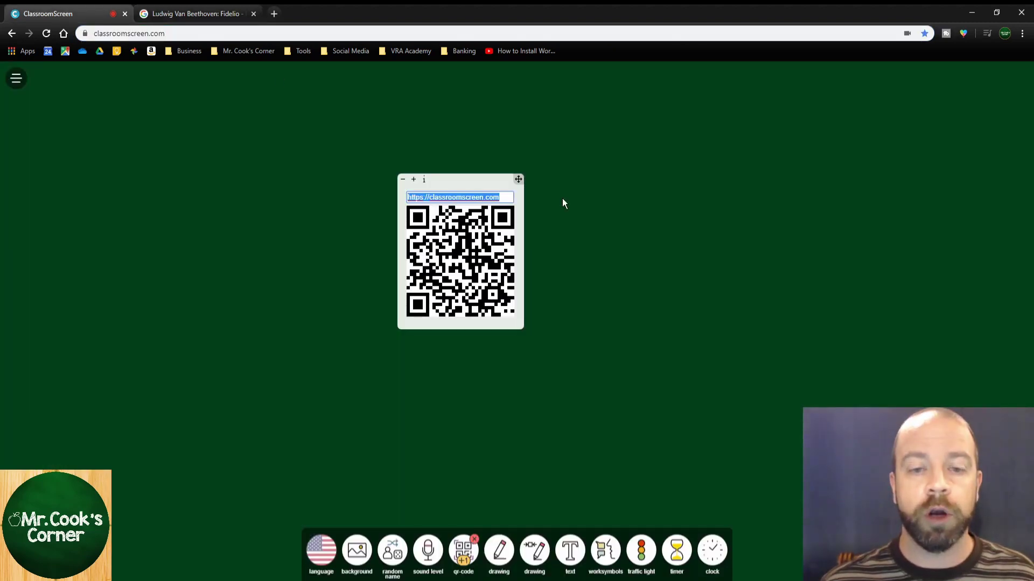
key("ctrl+v")
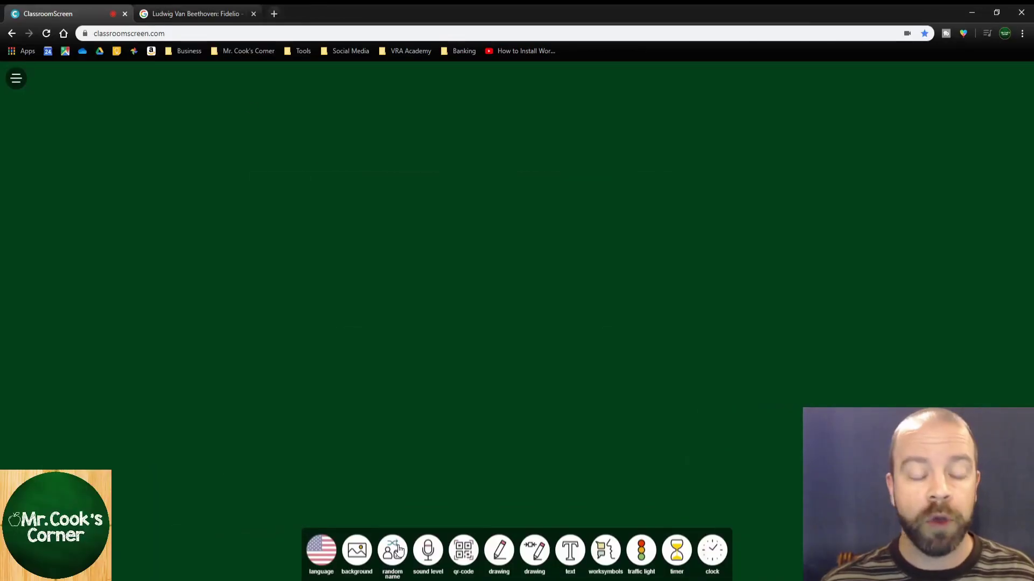
left_click(396, 551)
Step: Move the name picker to the board centre and paste in the seven-name class list
left_click_drag(323, 248, 536, 184)
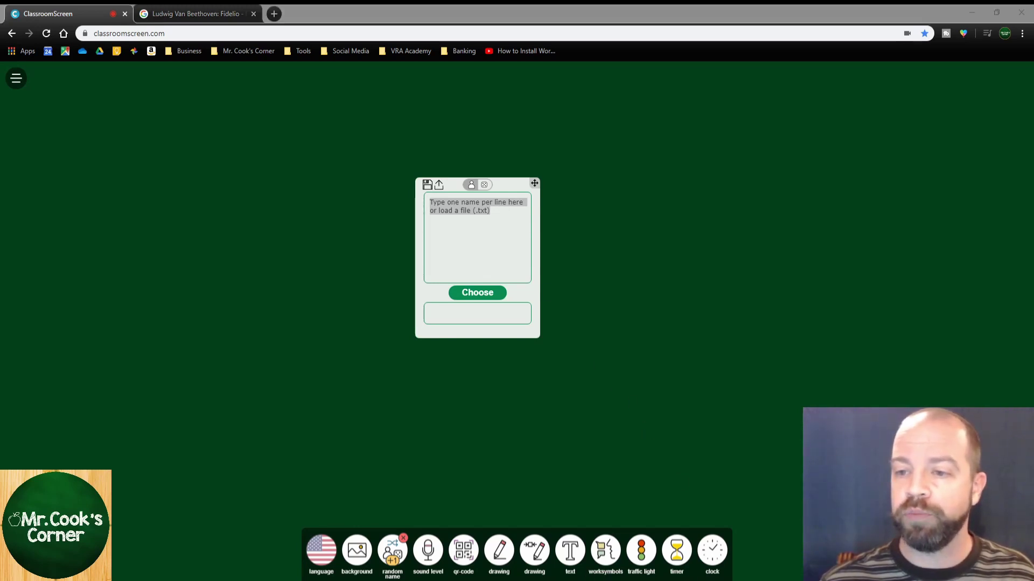
left_click(469, 220)
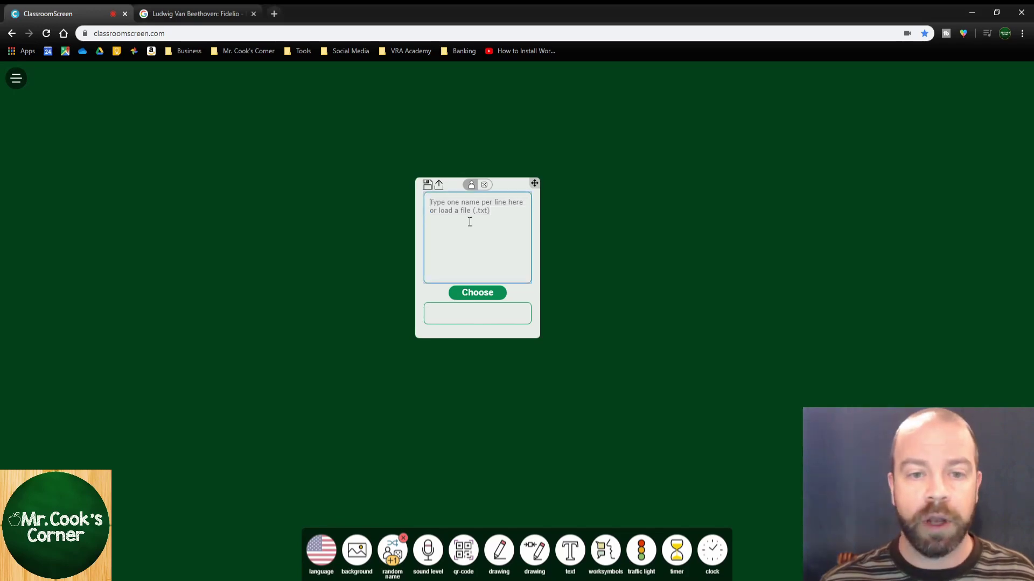
type("Joe Sam Sarah Ryan Michelle Lisa Thomas")
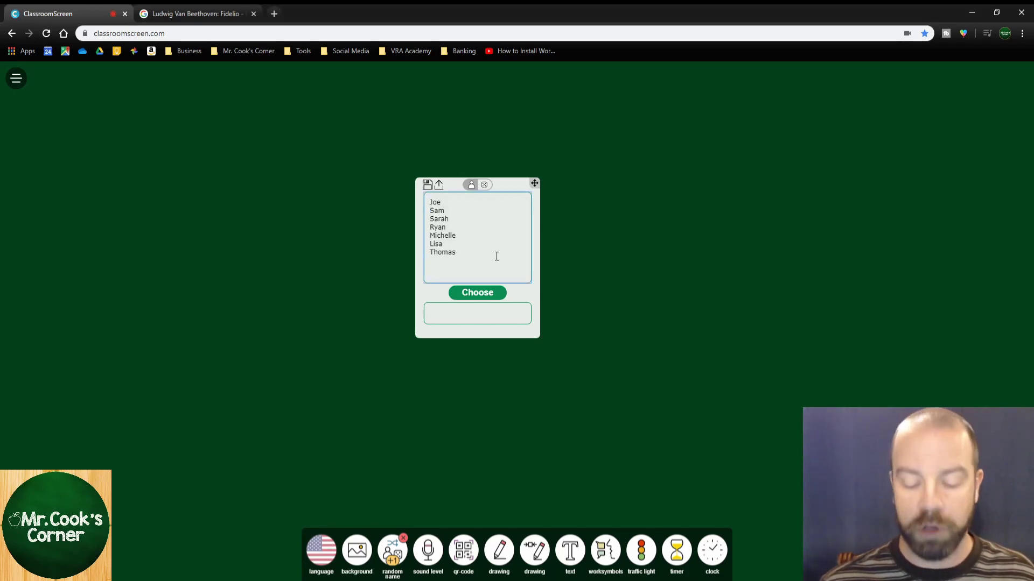
Step: Draw five random names, then delete the whole name list
left_click(476, 295)
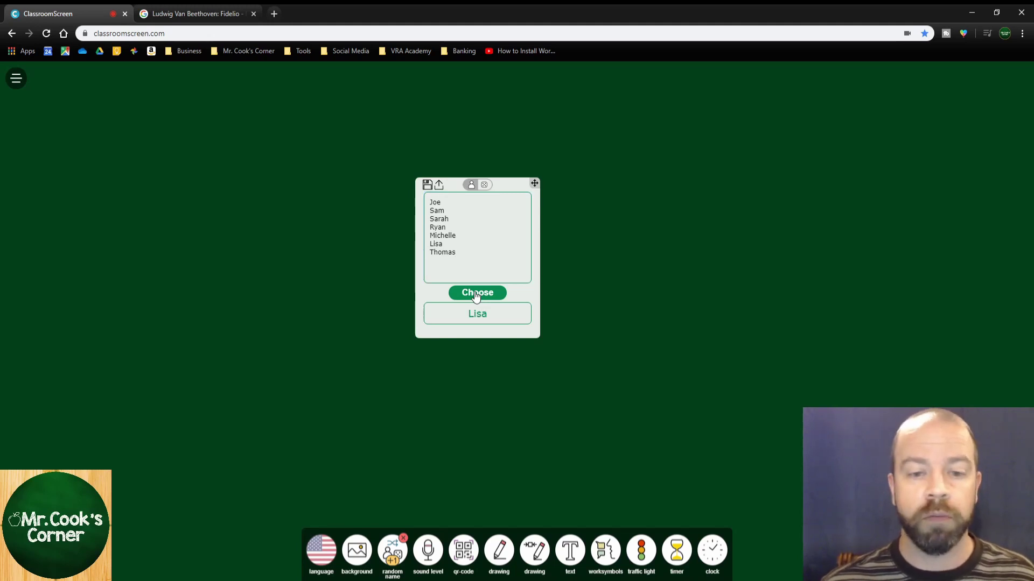
left_click(476, 296)
left_click(485, 296)
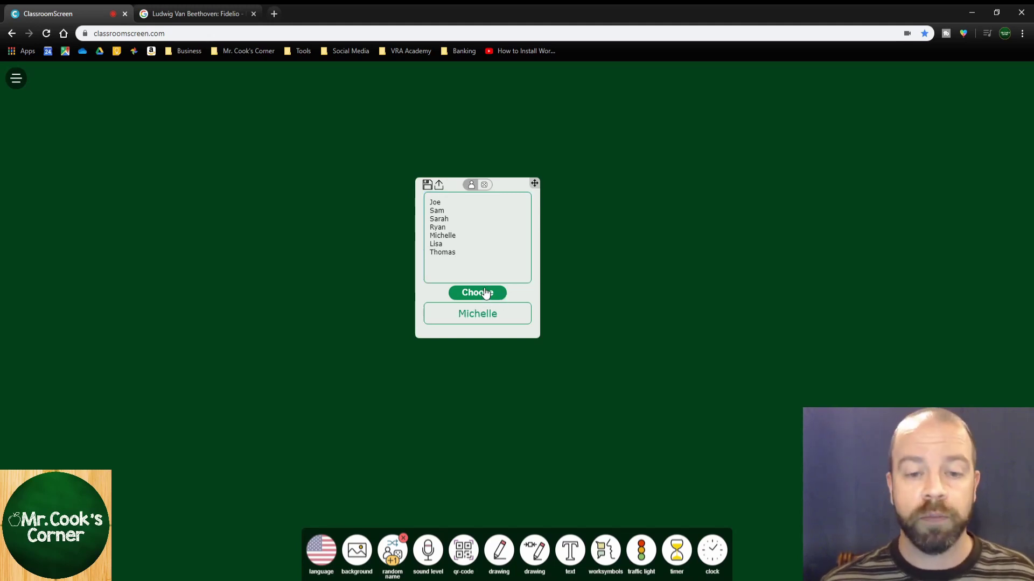
left_click(486, 296)
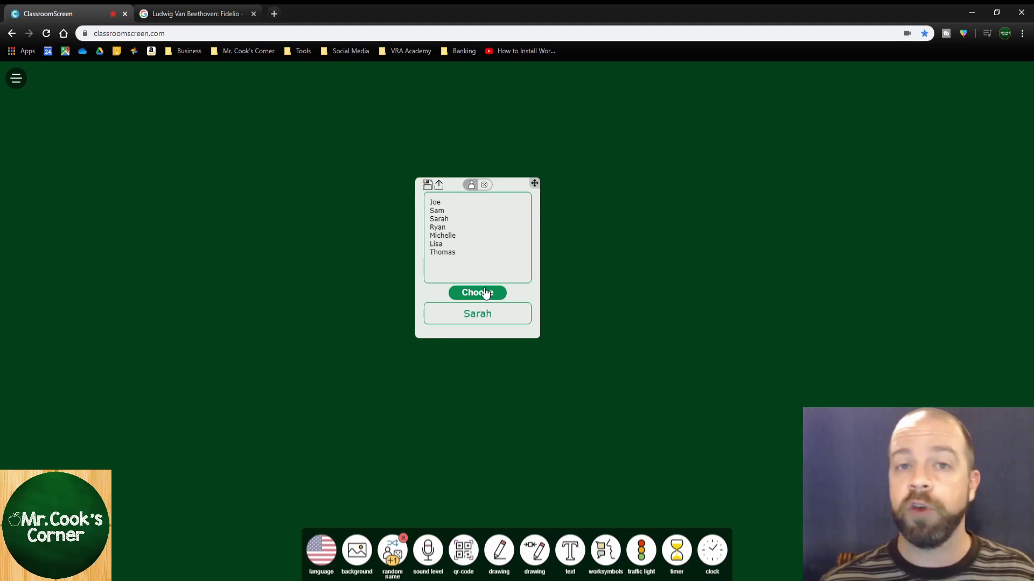
left_click(485, 296)
left_click_drag(468, 267, 385, 167)
key("BackSpace")
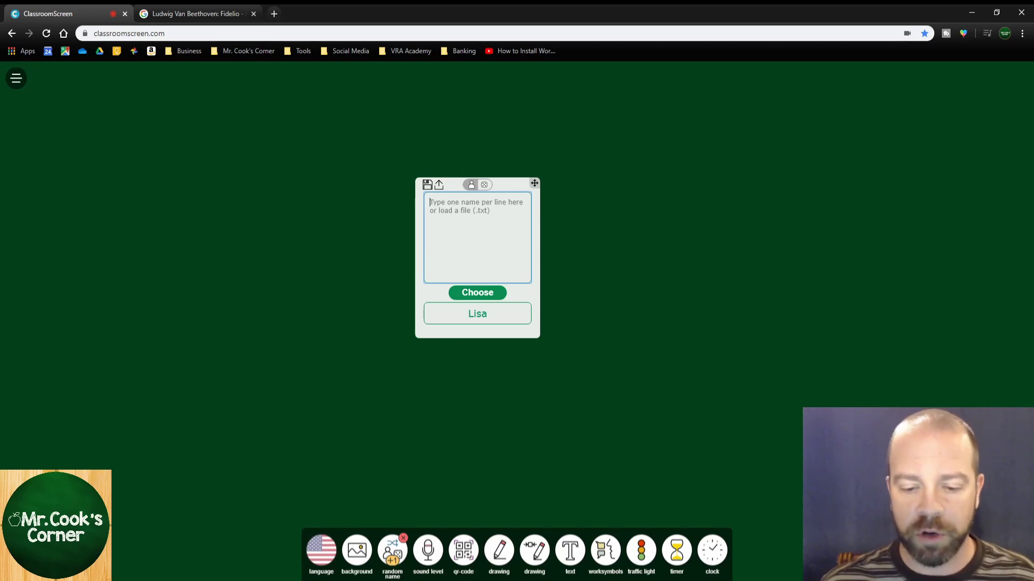
Step: Fill the picker with numbers 1–25, draw the number 7, then clear the list
key("alt+Tab")
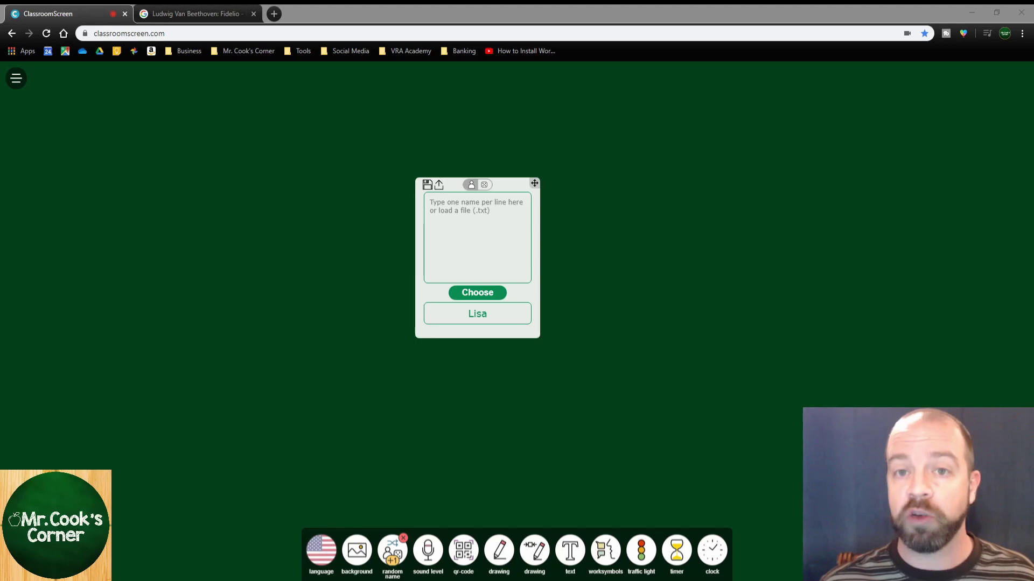
left_click(480, 220)
key("ctrl+v")
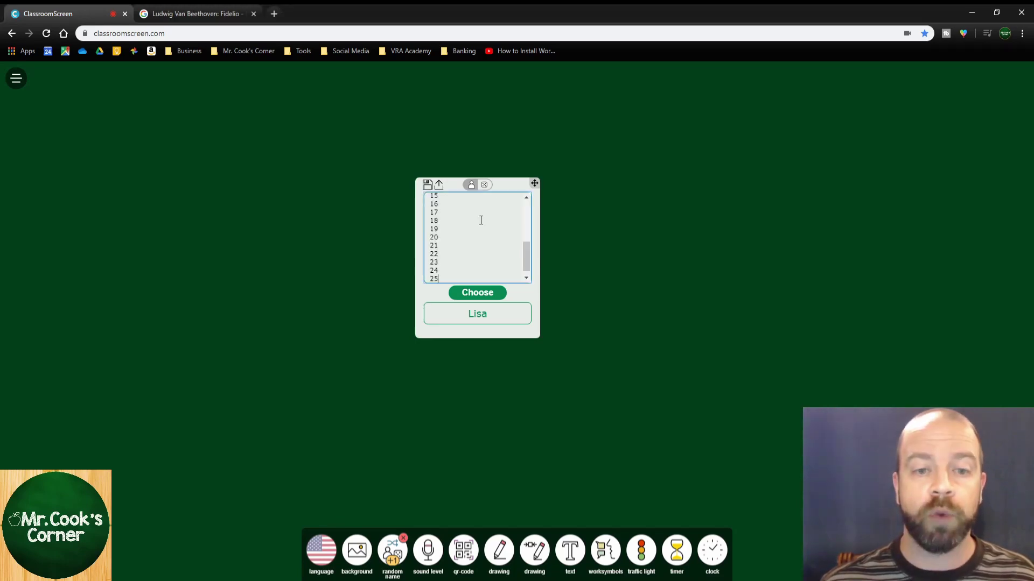
left_click(484, 297)
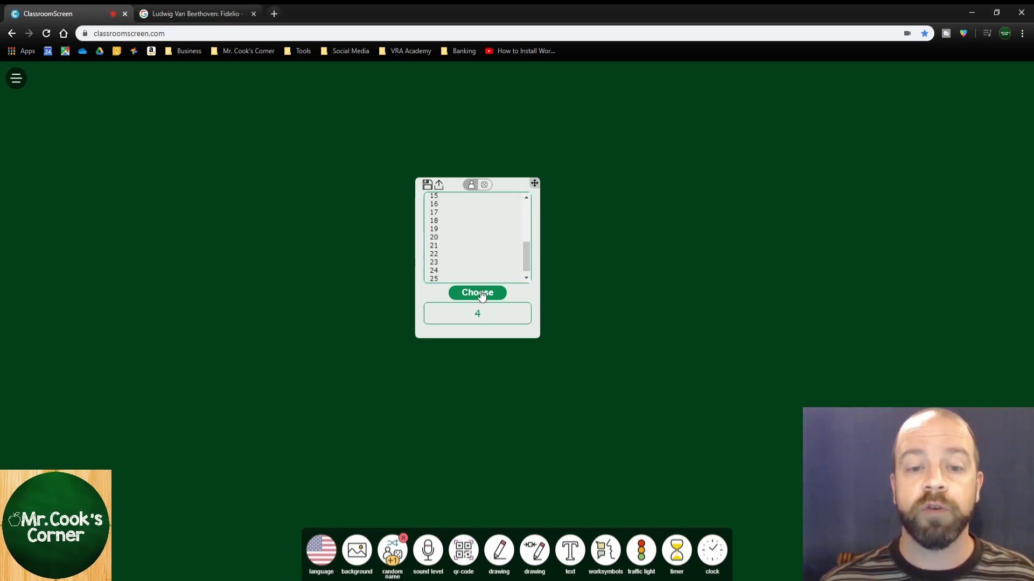
key("ctrl+z")
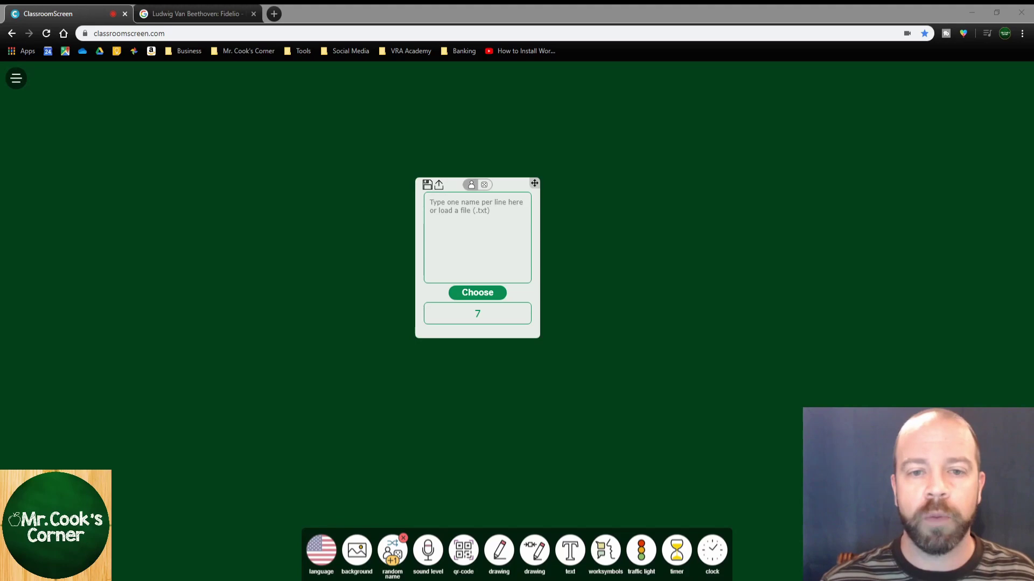
left_click(484, 184)
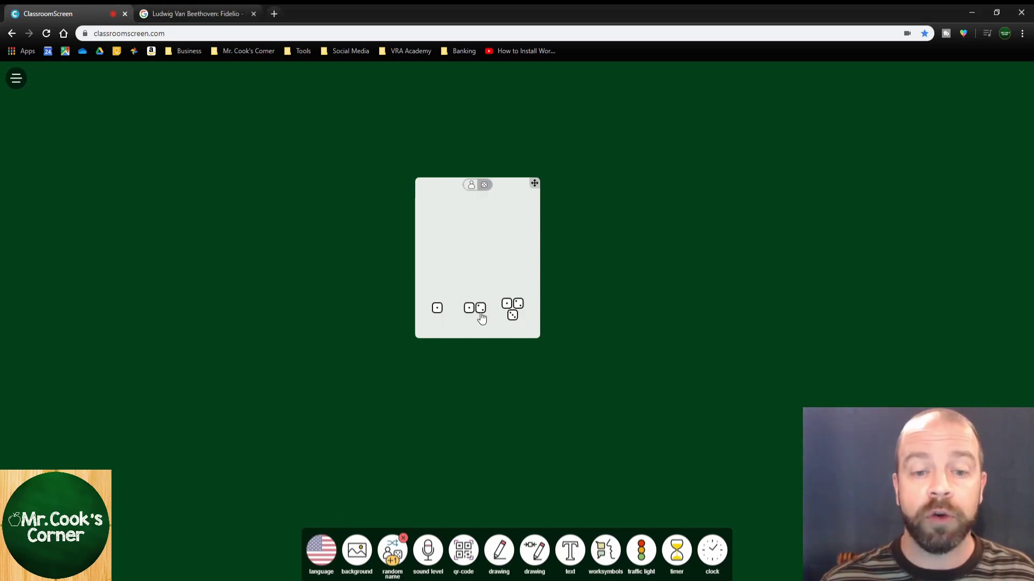
Step: Roll the single die twice
left_click(436, 312)
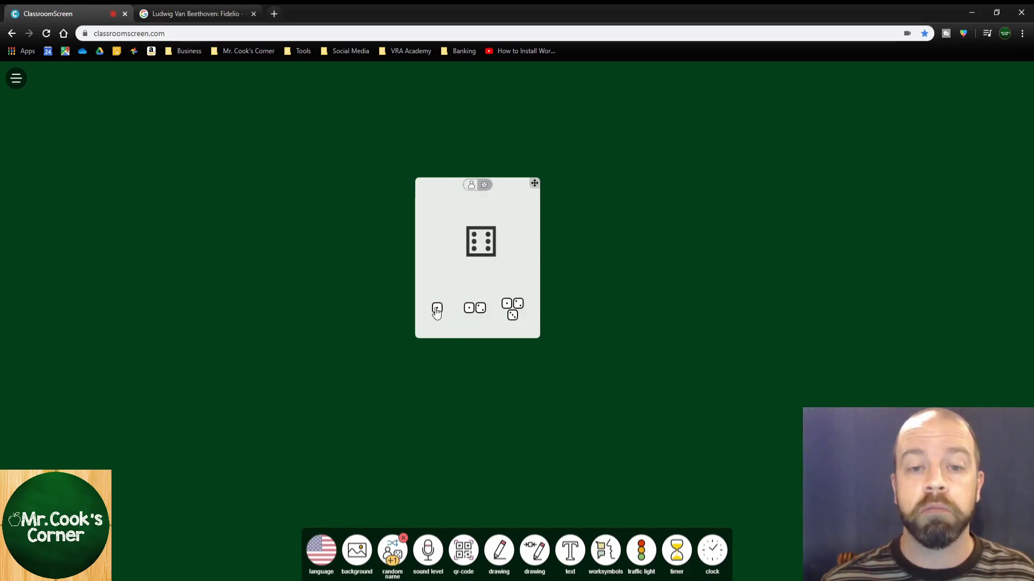
left_click(513, 314)
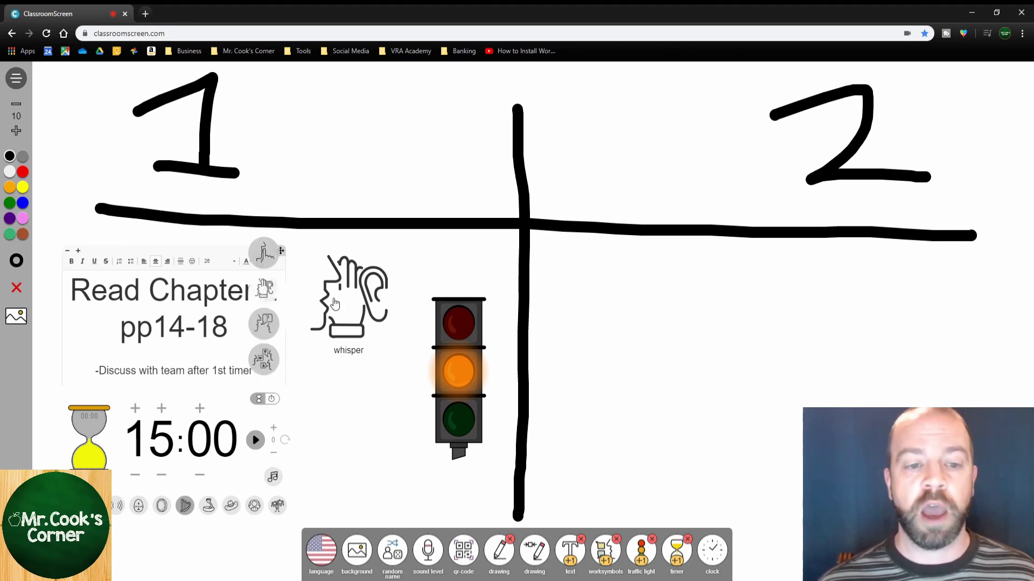
mouse_move(354, 298)
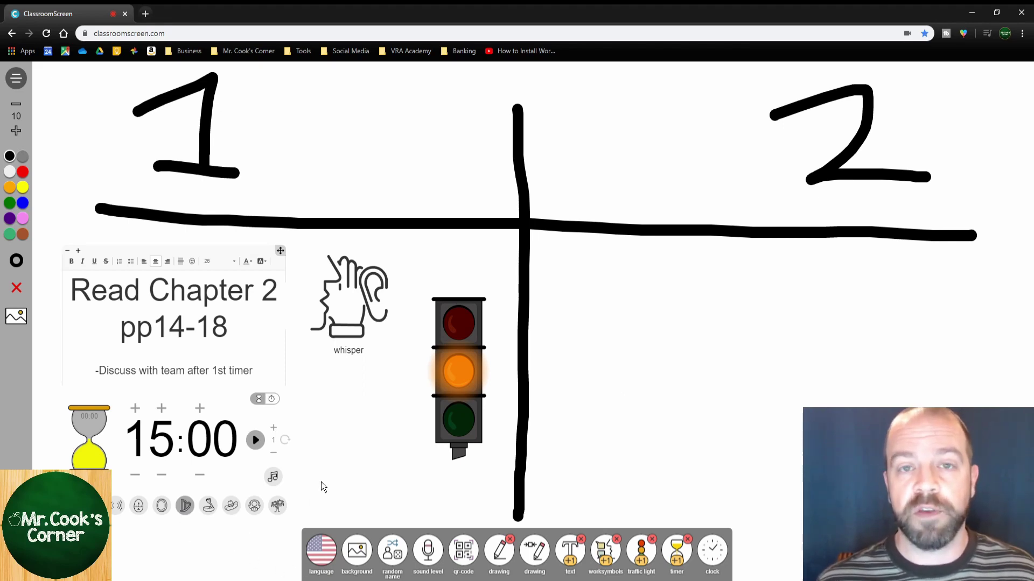
Step: Add a new text box and a whisper symbol to area 2
left_click(571, 555)
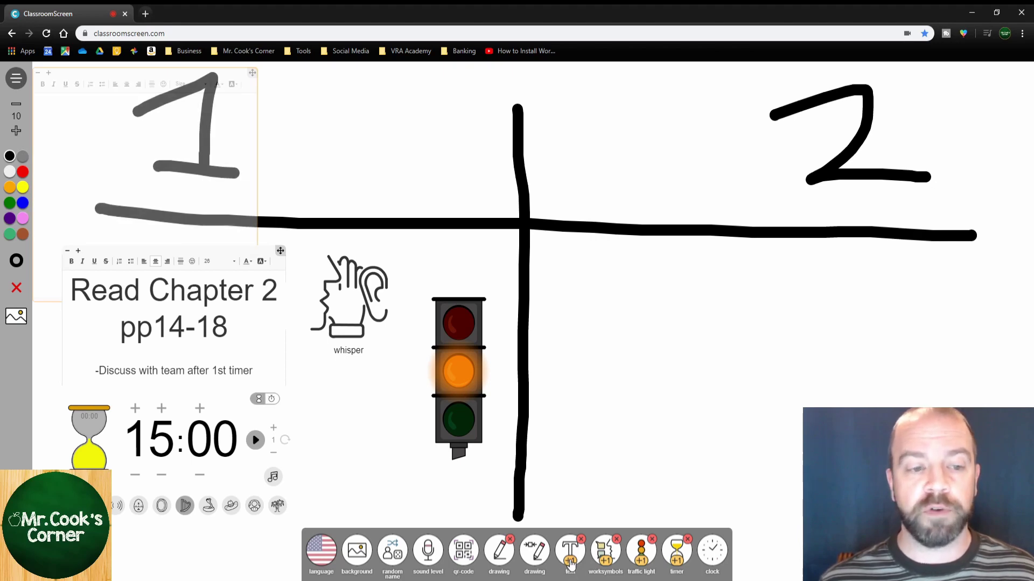
left_click_drag(143, 73, 774, 269)
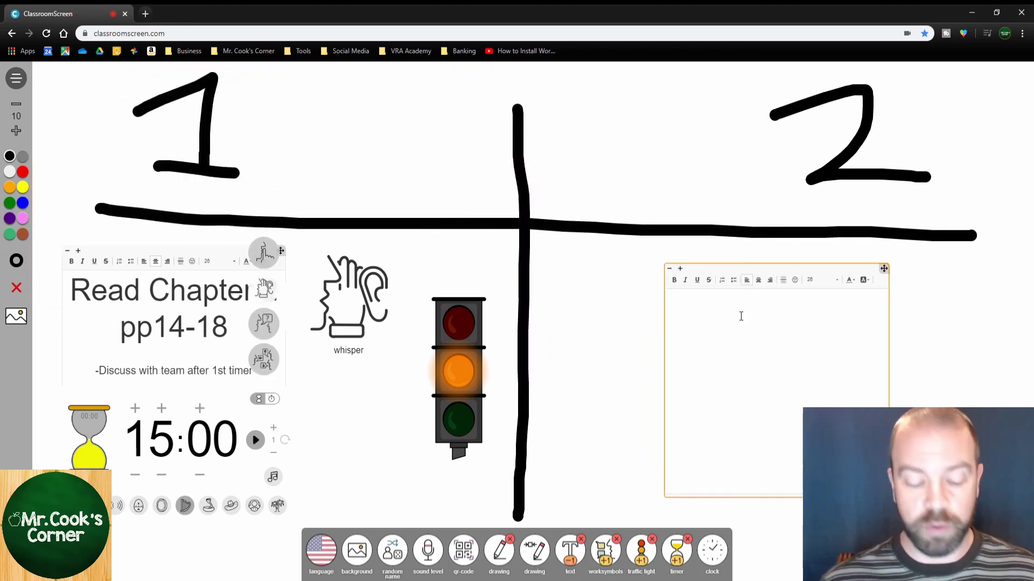
left_click(609, 568)
left_click(887, 394)
Step: Place a second traffic light and a second timer set to 00:10 in area 2
left_click(642, 559)
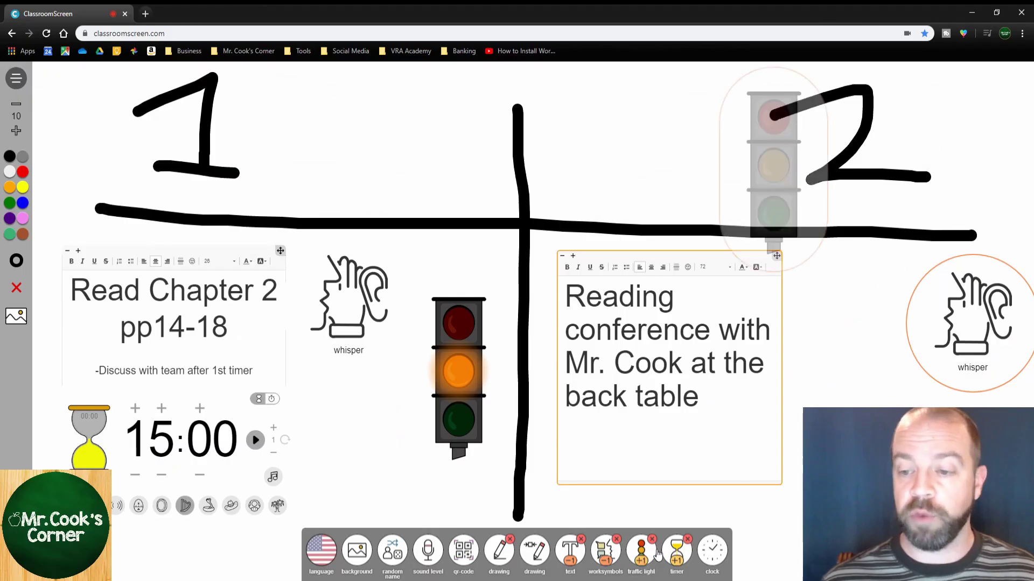
mouse_move(803, 127)
left_mouse_down()
mouse_move(844, 296)
mouse_move(897, 436)
left_mouse_up()
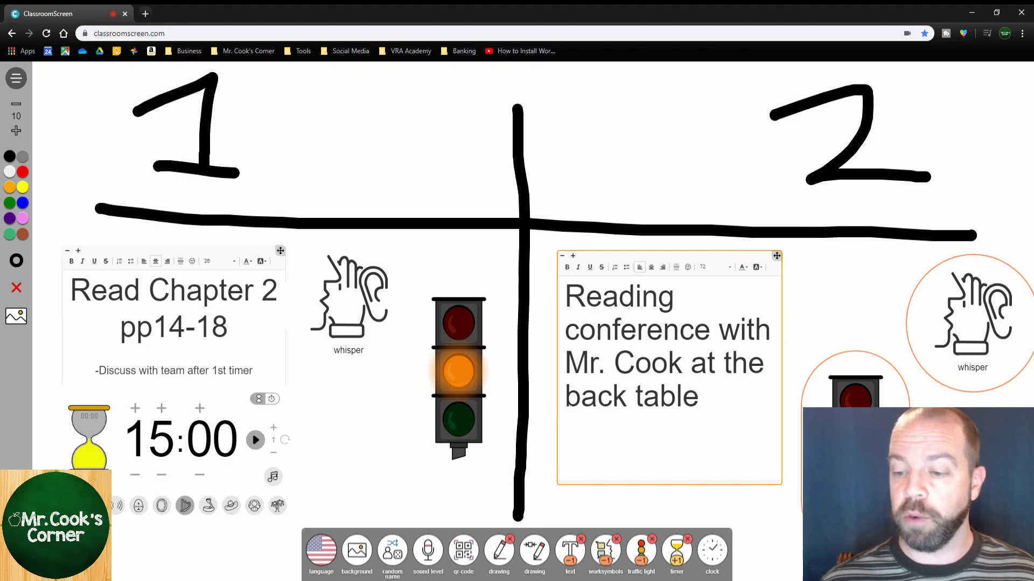
left_click(677, 553)
mouse_move(910, 169)
left_mouse_down()
mouse_move(871, 253)
mouse_move(659, 437)
left_mouse_up()
left_click(689, 439)
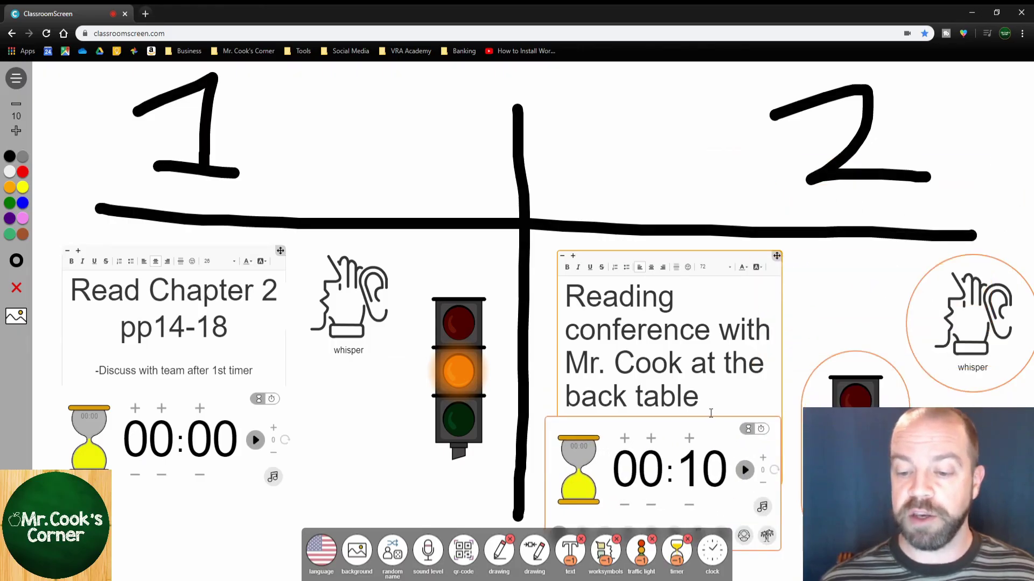
left_click(690, 453)
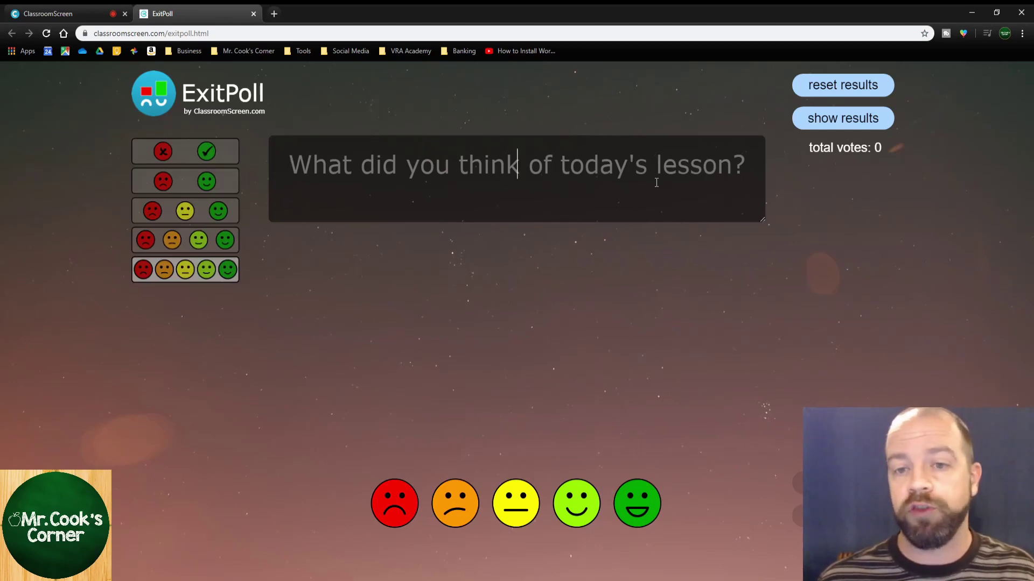
type("How do you feel after hearing the end of the story?")
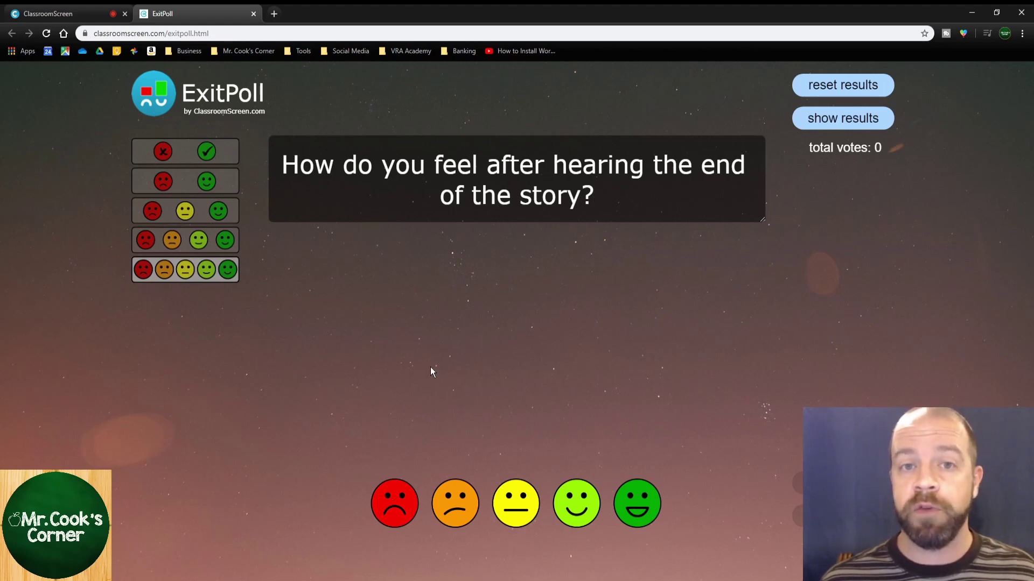
Step: Cast eleven votes across the red-to-dark-green smiley faces
left_click(574, 508)
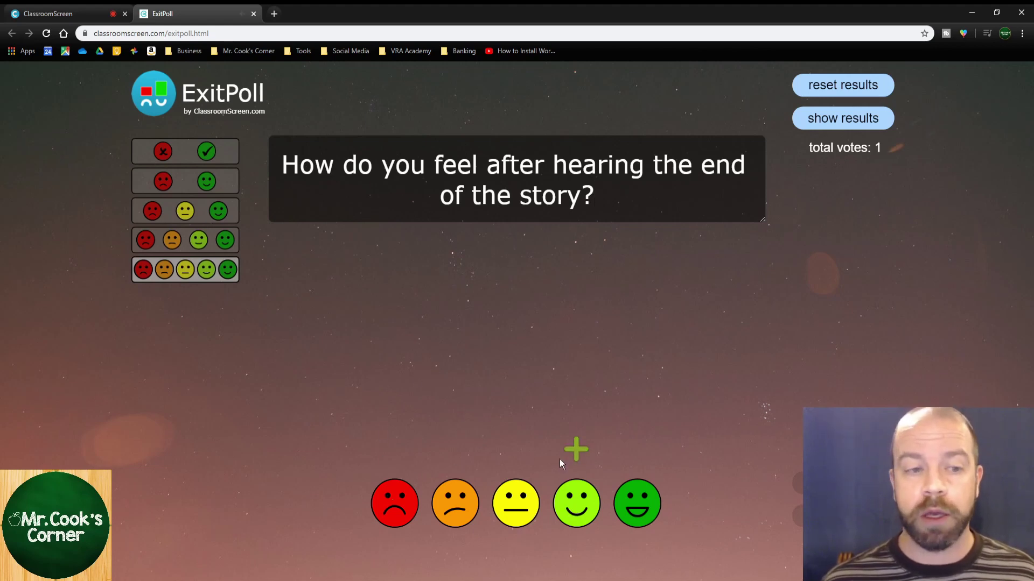
left_click(635, 507)
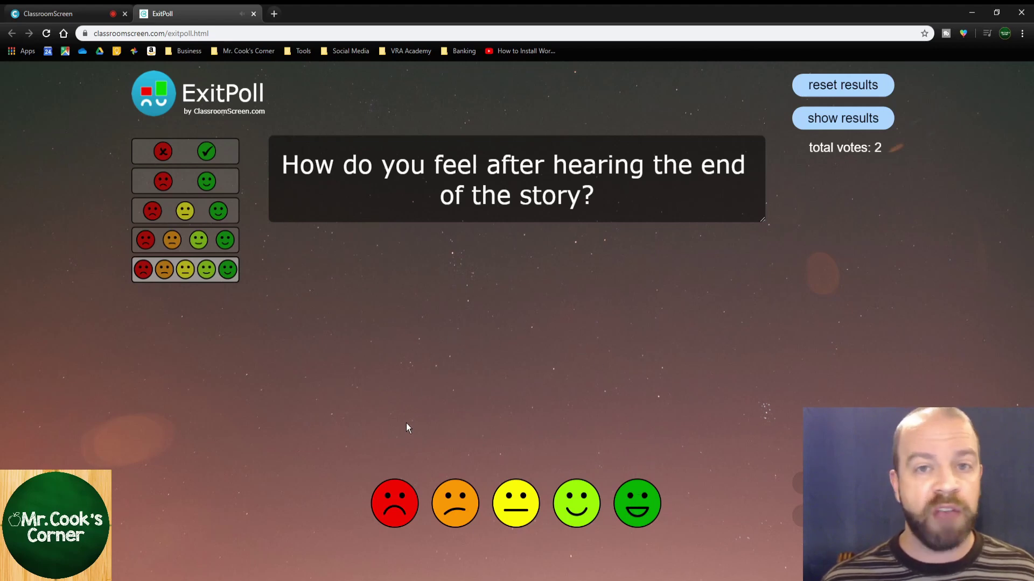
left_click(465, 510)
left_click(414, 502)
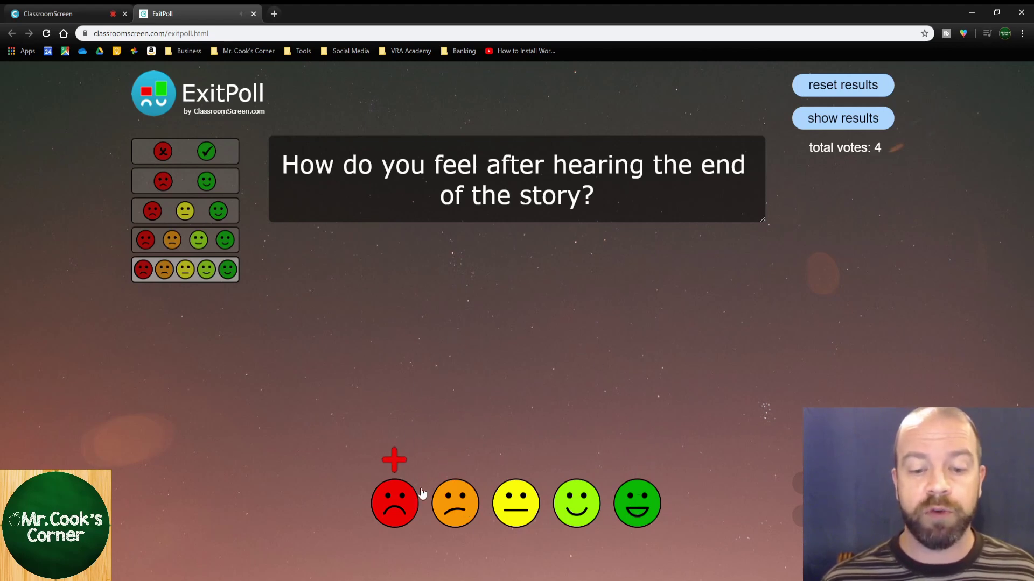
left_click(506, 507)
left_click(576, 503)
left_click(636, 505)
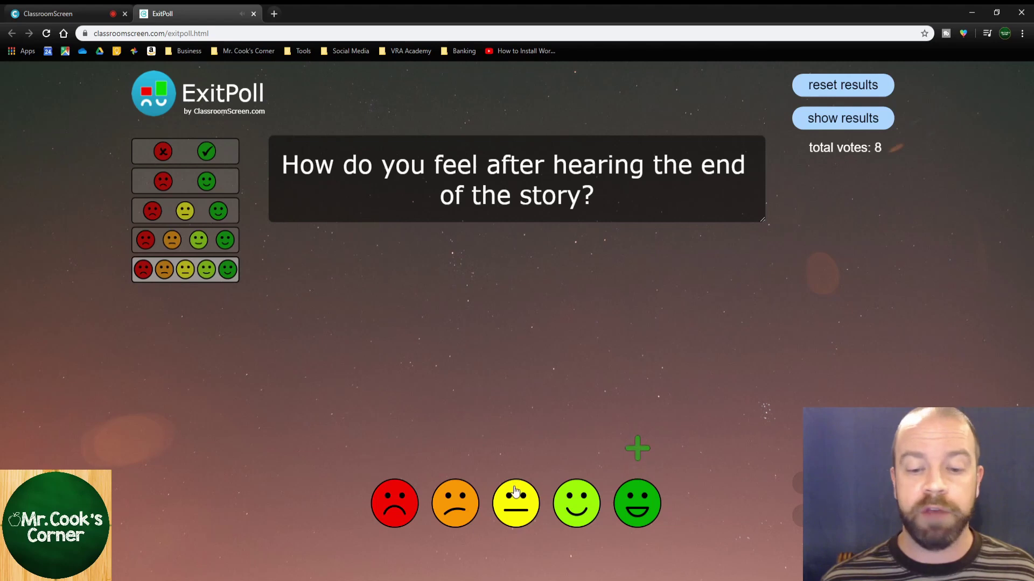
left_click(517, 502)
left_click(457, 505)
left_click(526, 494)
left_click(577, 503)
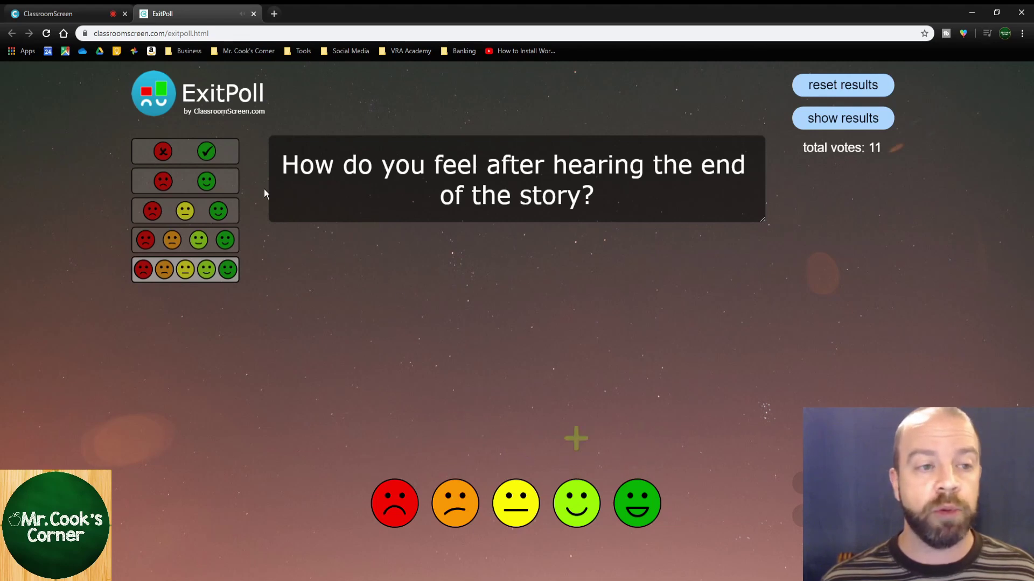
Step: Switch the poll to X/check answers and cast two X and two check votes
left_click(229, 157)
left_click(425, 503)
left_click(610, 506)
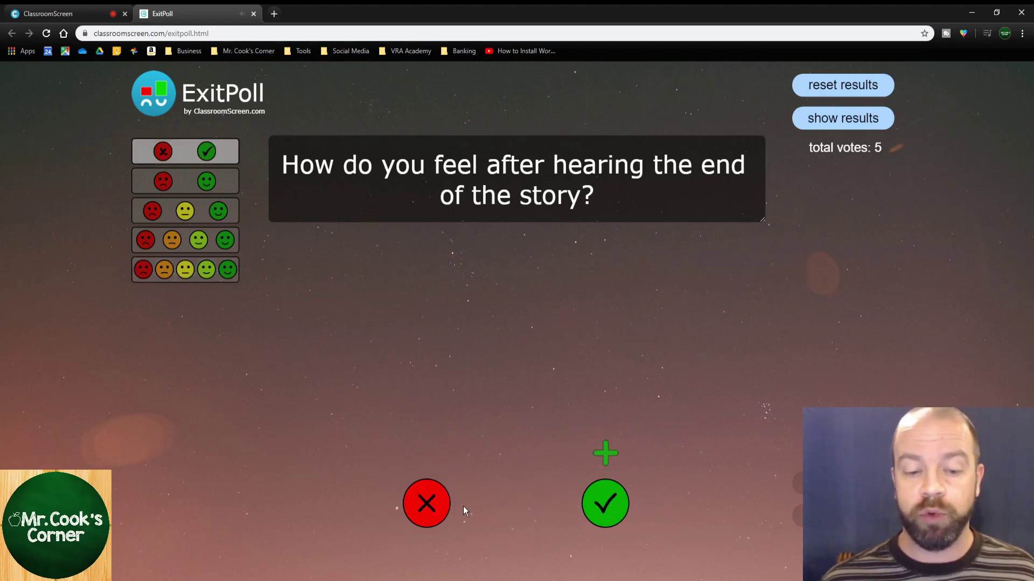
left_click(440, 505)
left_click(587, 502)
Step: Ask 'Did you understand the concept today?', add X and check votes, and reveal results
left_click_drag(597, 194, 276, 149)
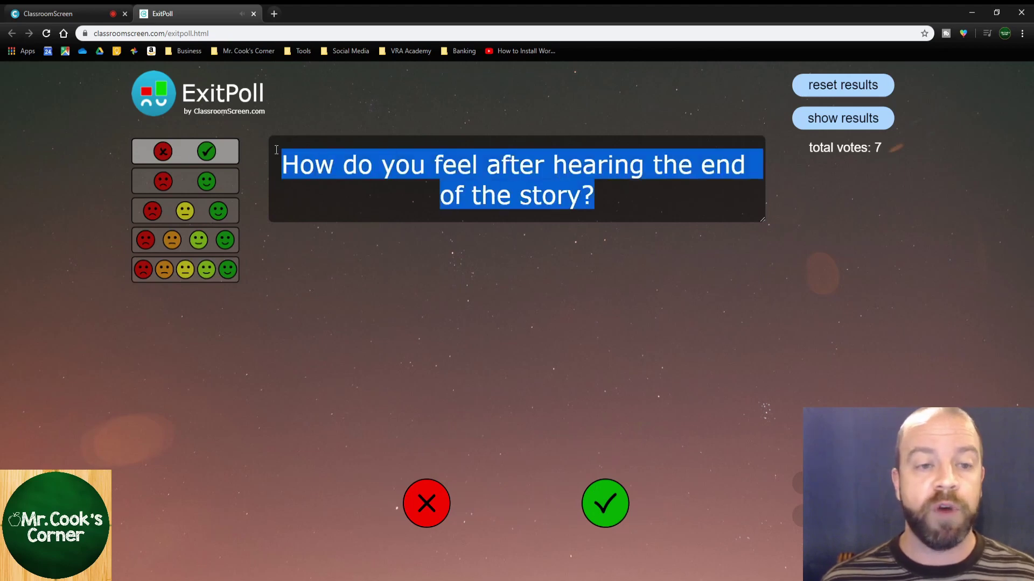
type("Did you und")
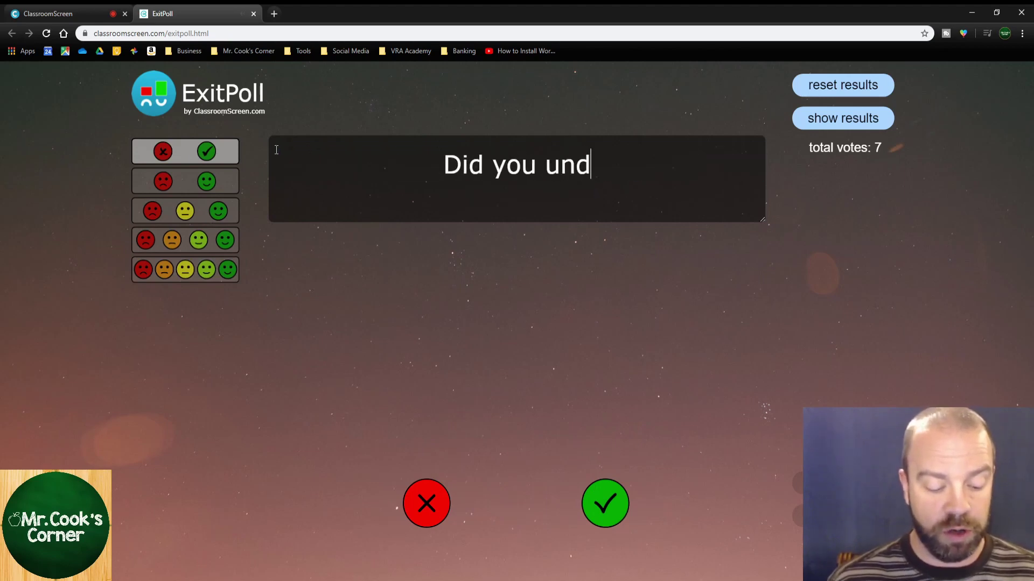
type("erstand the conc")
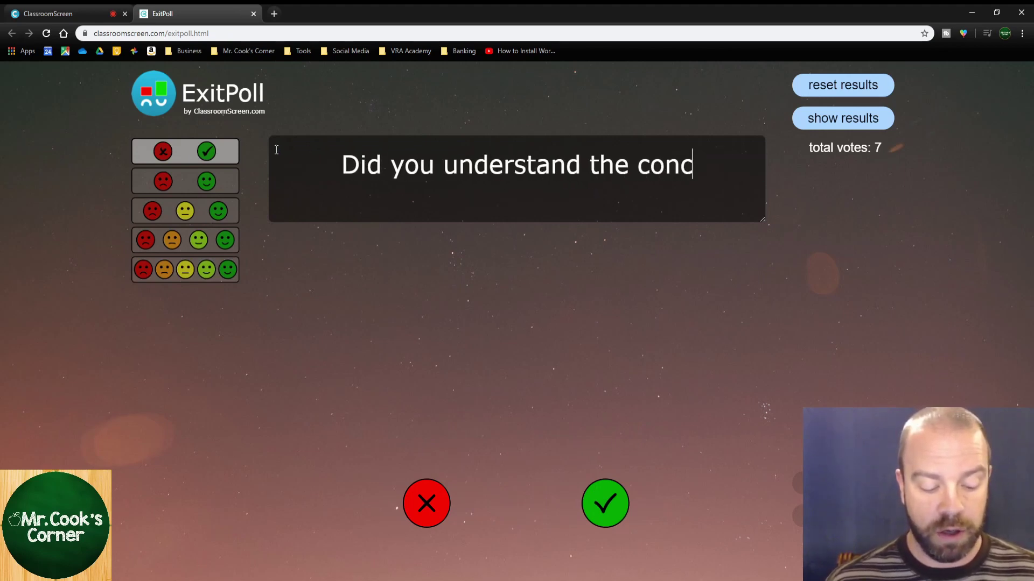
type("ept today?")
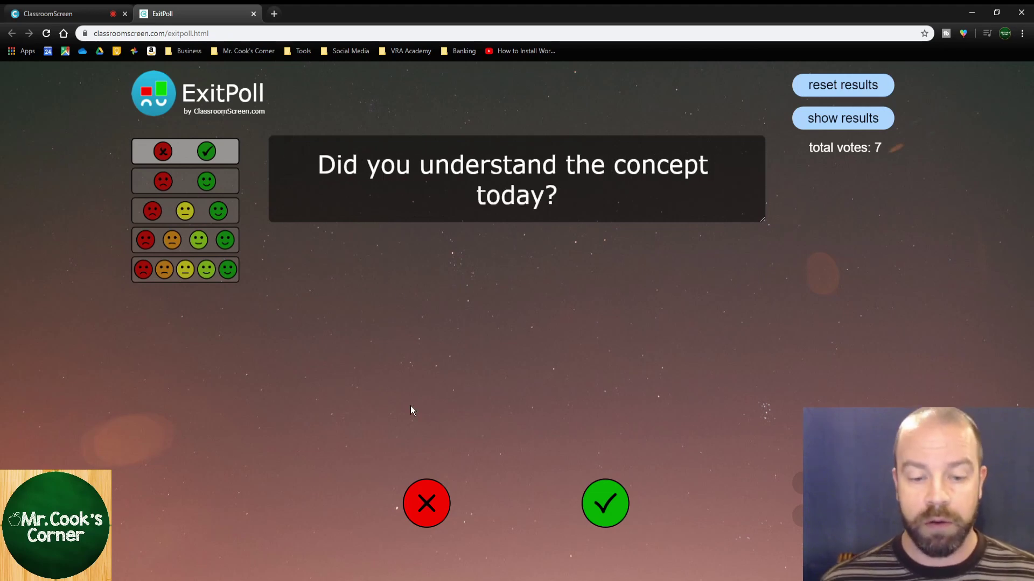
left_click(604, 492)
left_click(429, 496)
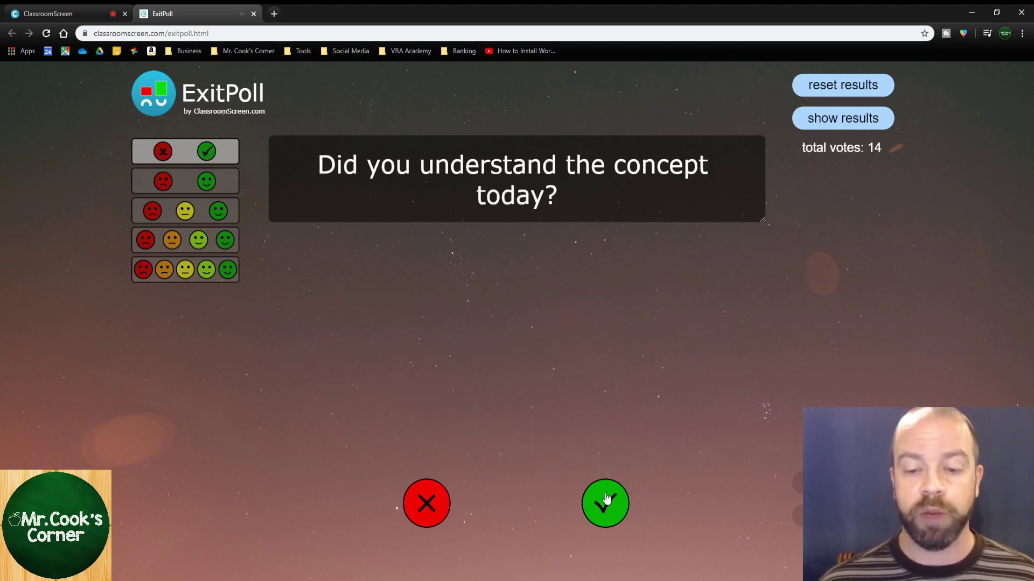
left_click(607, 501)
left_click(424, 495)
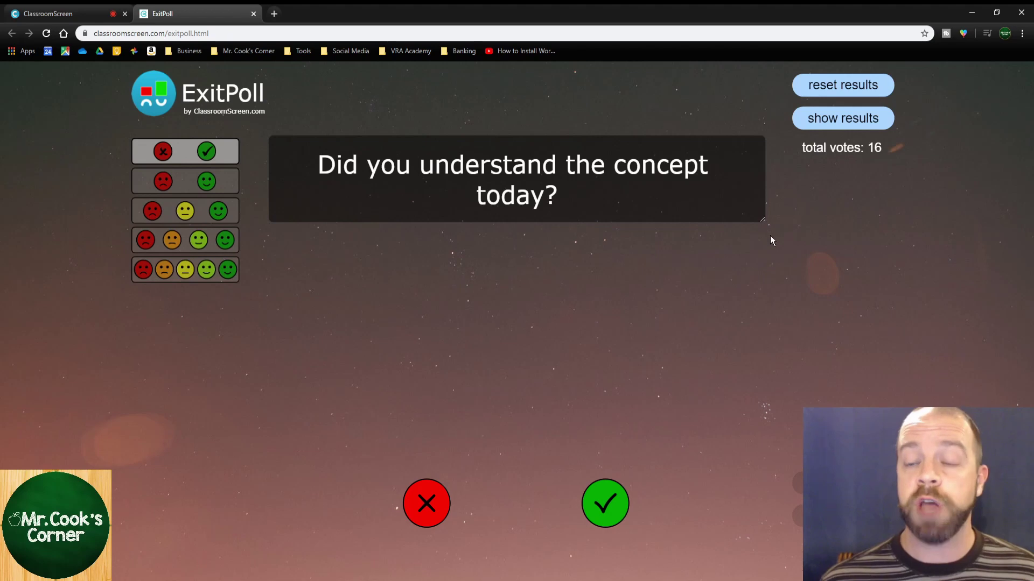
left_click(861, 121)
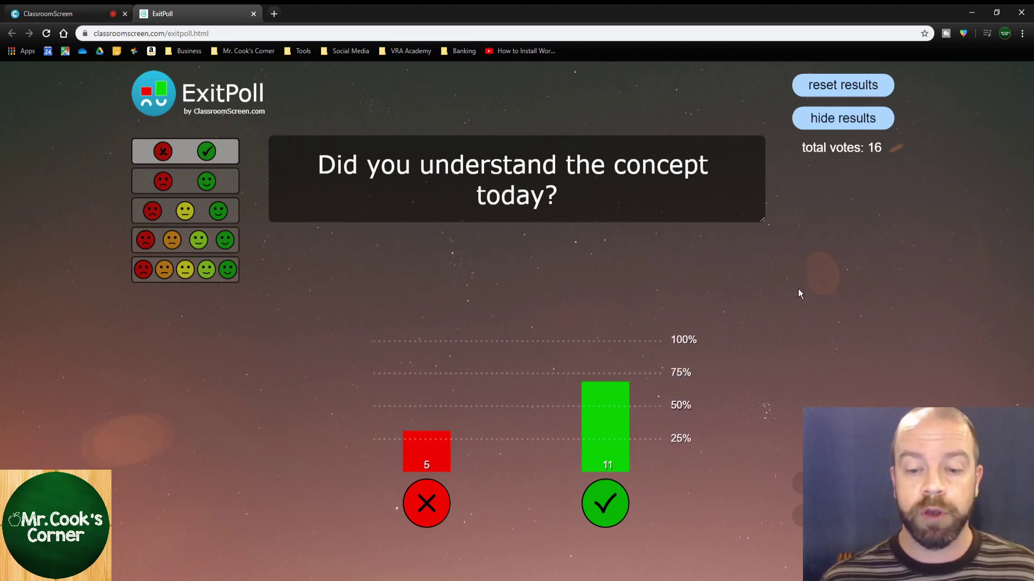